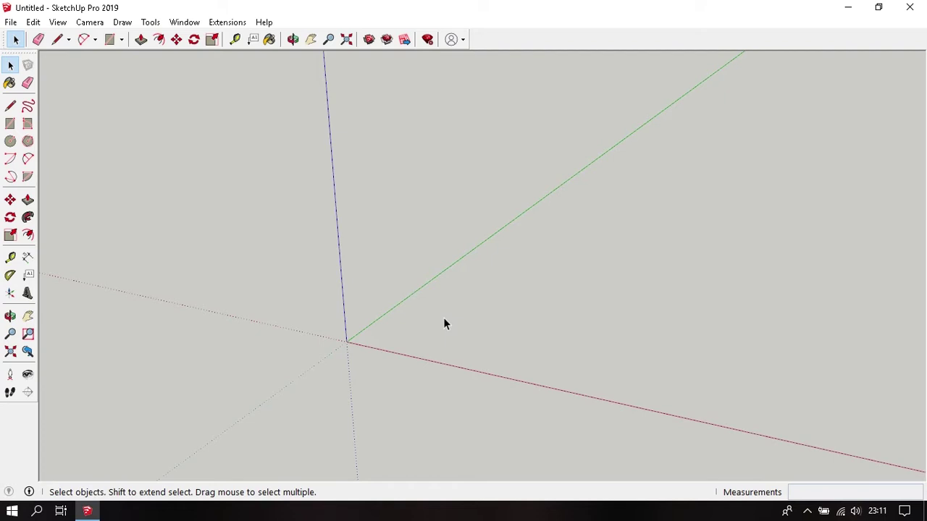
# - Draw a 450 mm rectangular seat face on the ground, starting at the origin
pyautogui.moveTo(408, 331)
pyautogui.mouseDown(button='middle')
pyautogui.moveTo(475, 358)
pyautogui.moveTo(431, 345)
pyautogui.moveTo(366, 353)
pyautogui.mouseUp(button='middle')
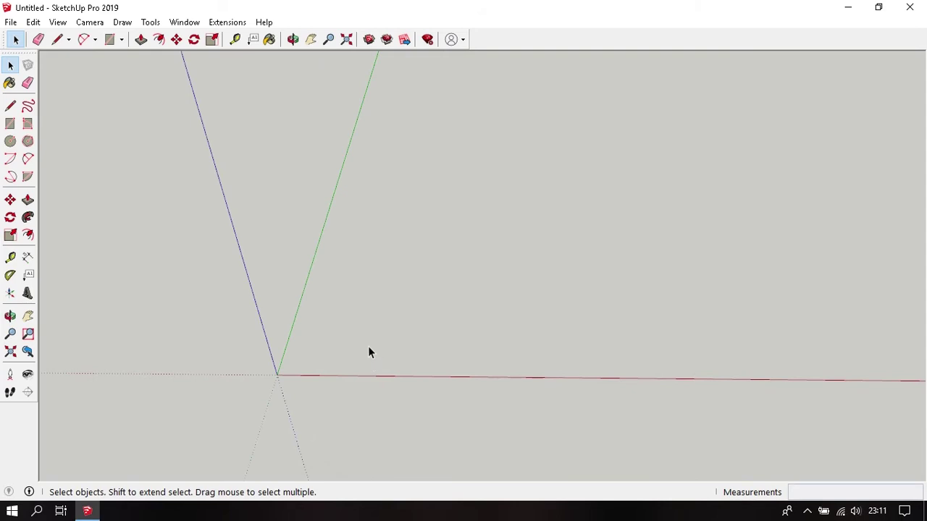
pyautogui.press('r')
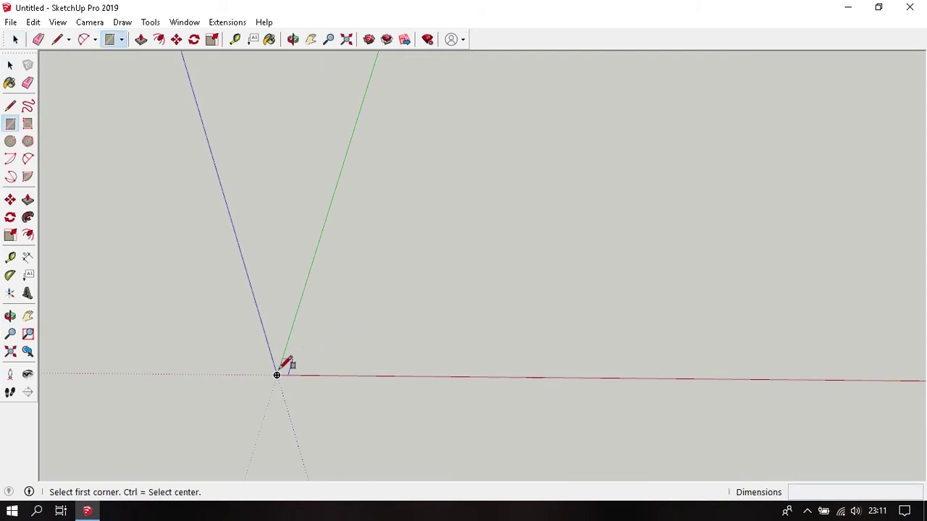
pyautogui.click(276, 375)
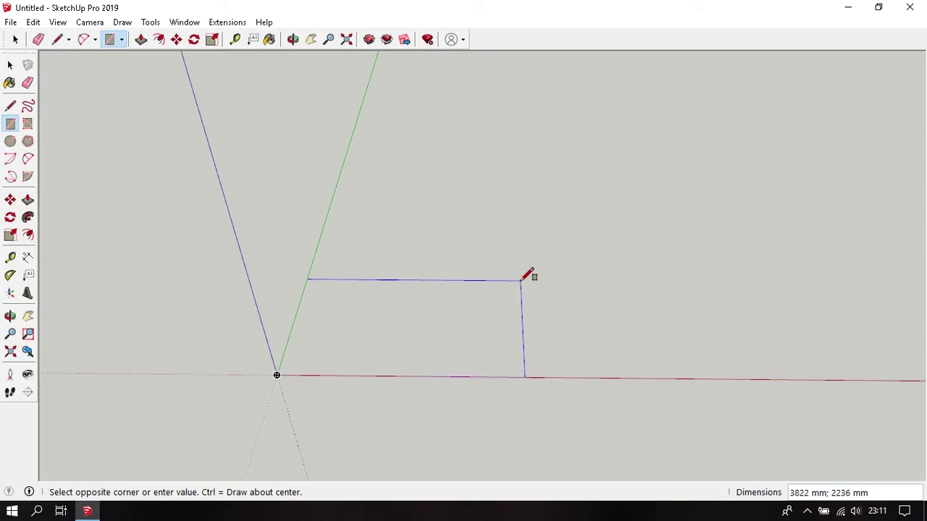
pyautogui.write('450')
pyautogui.write('450')
pyautogui.press('Return')
pyautogui.press('space')
pyautogui.scroll(2, 294, 385)
pyautogui.scroll(3, 278, 344)
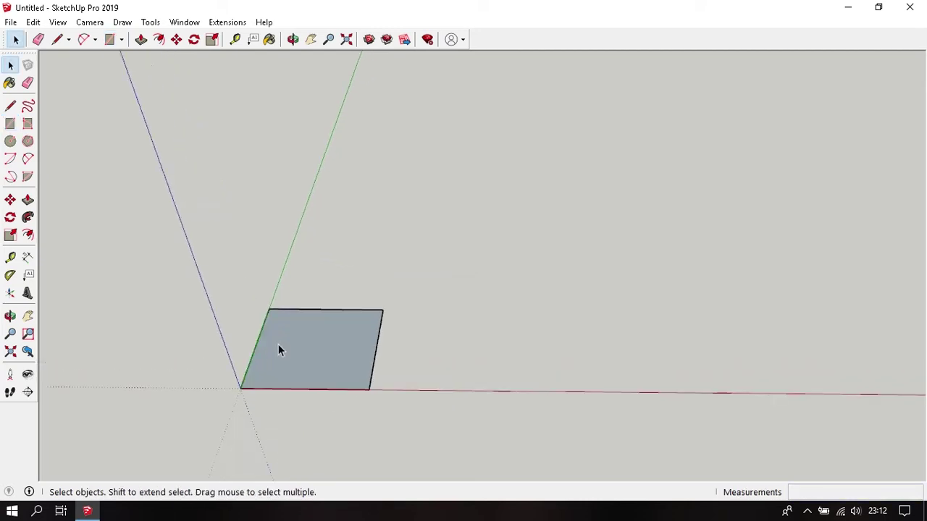
pyautogui.moveTo(278, 344)
pyautogui.mouseDown(button='middle')
pyautogui.moveTo(341, 318)
pyautogui.moveTo(367, 323)
pyautogui.mouseUp(button='middle')
pyautogui.scroll(1, 367, 323)
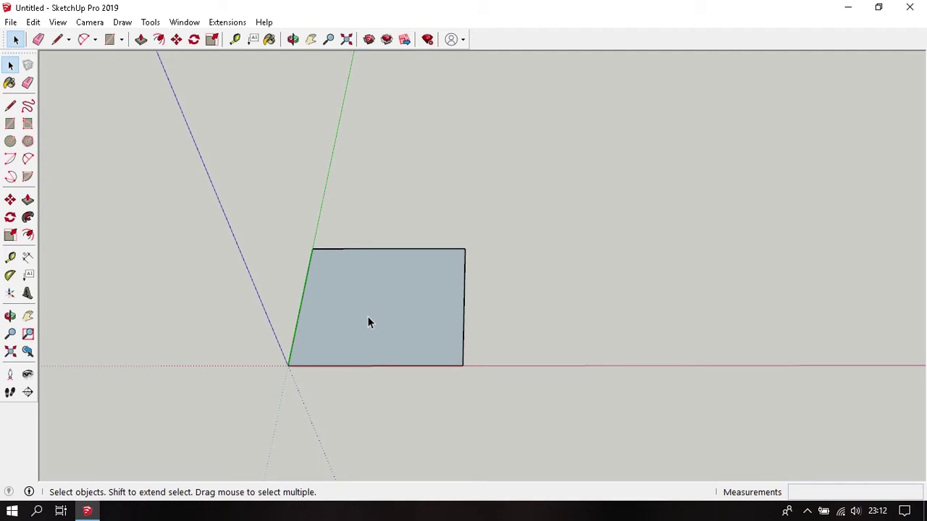
# - Measure the rectangle's front edge from the origin corner with the Tape Measure
pyautogui.press('t')
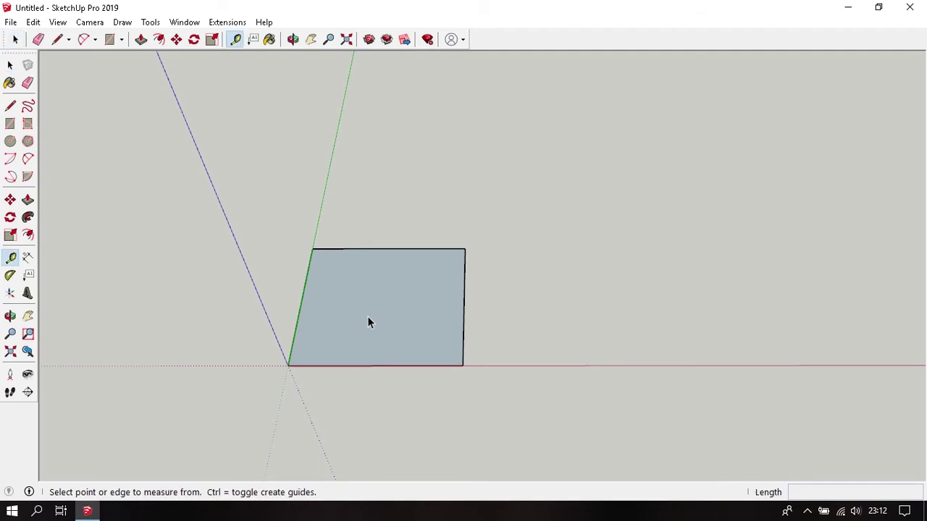
pyautogui.click(289, 364)
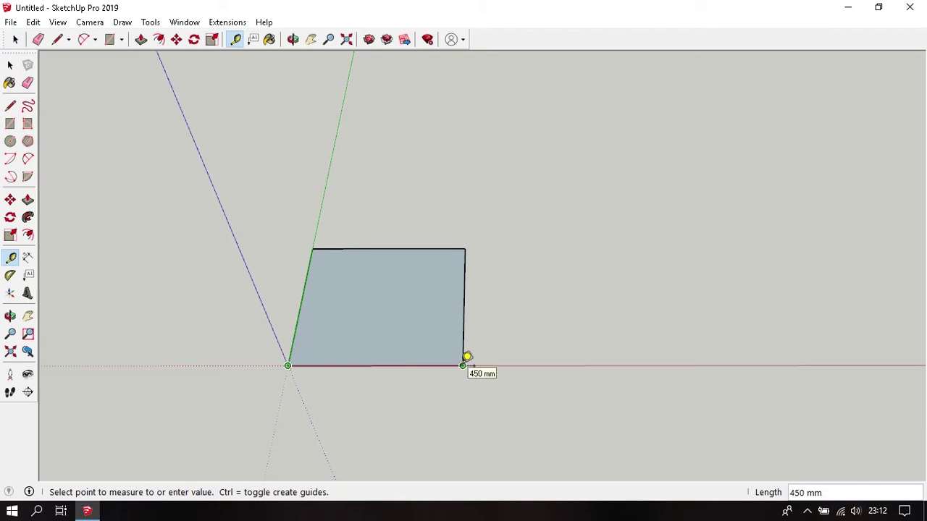
pyautogui.click(462, 366)
pyautogui.click(463, 366)
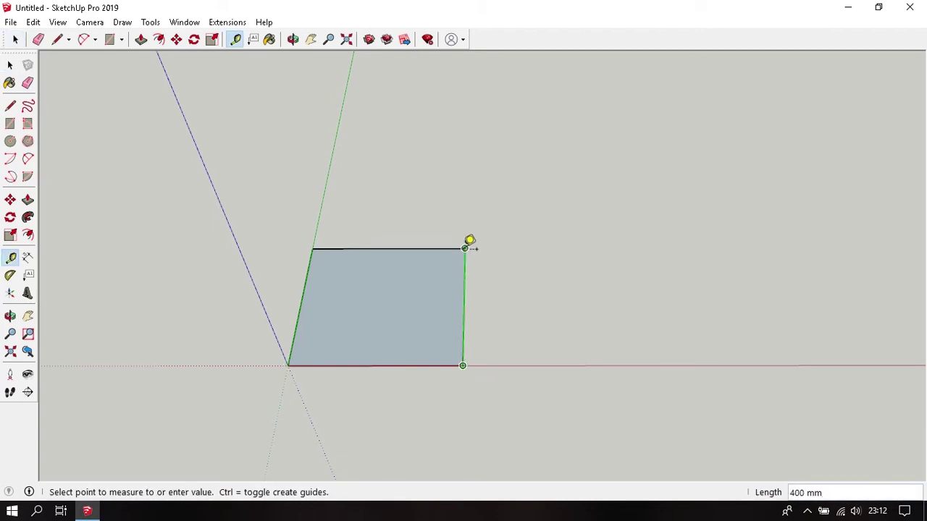
pyautogui.press('space')
pyautogui.moveTo(383, 307); pyautogui.dragTo(393, 265, button='middle')
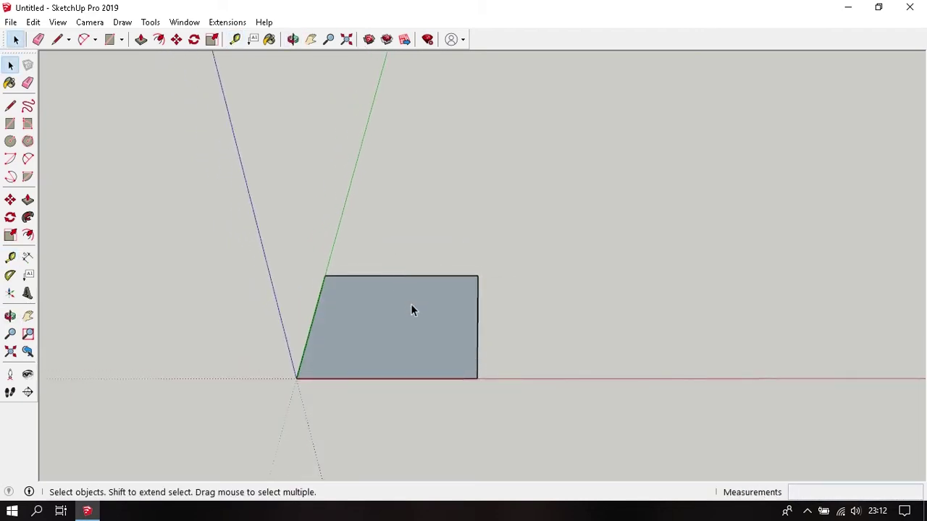
pyautogui.press('p')
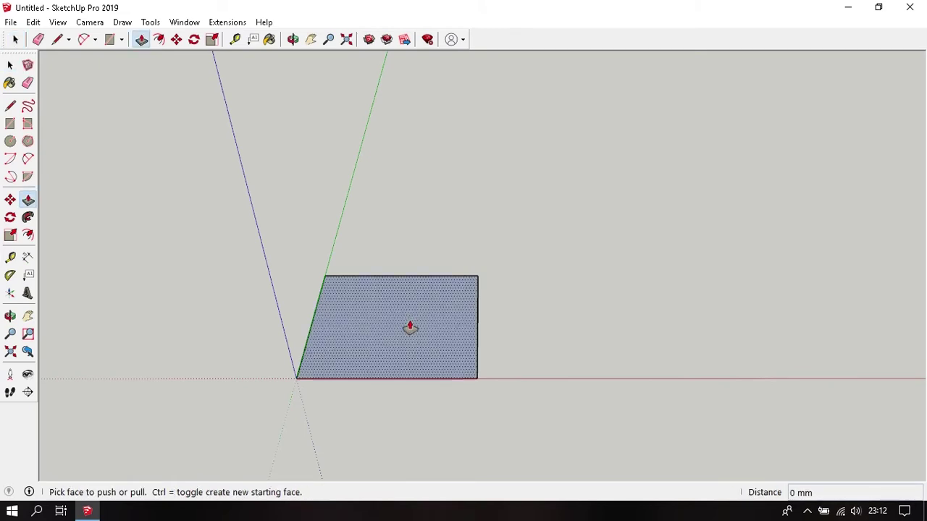
# - Extrude the rectangle upward into a 50 mm thick slab
pyautogui.click(410, 327)
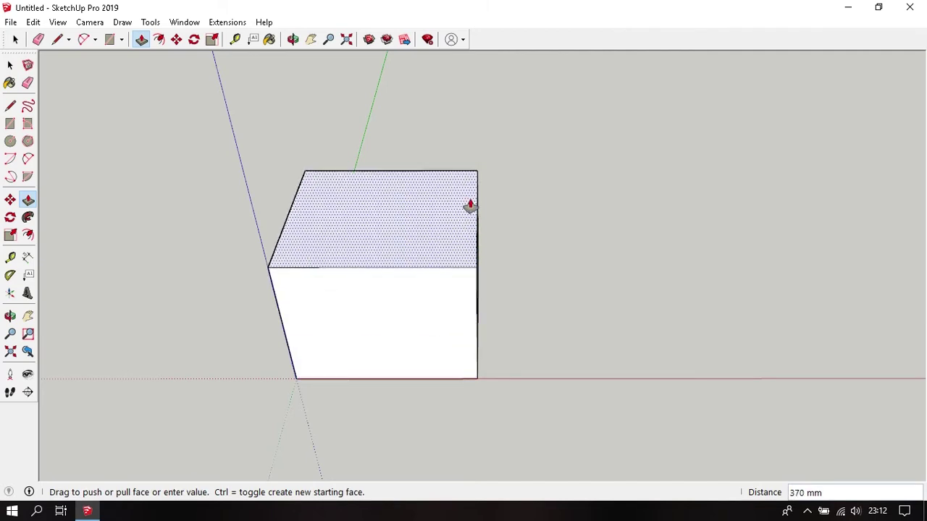
pyautogui.write('50')
pyautogui.press('Return')
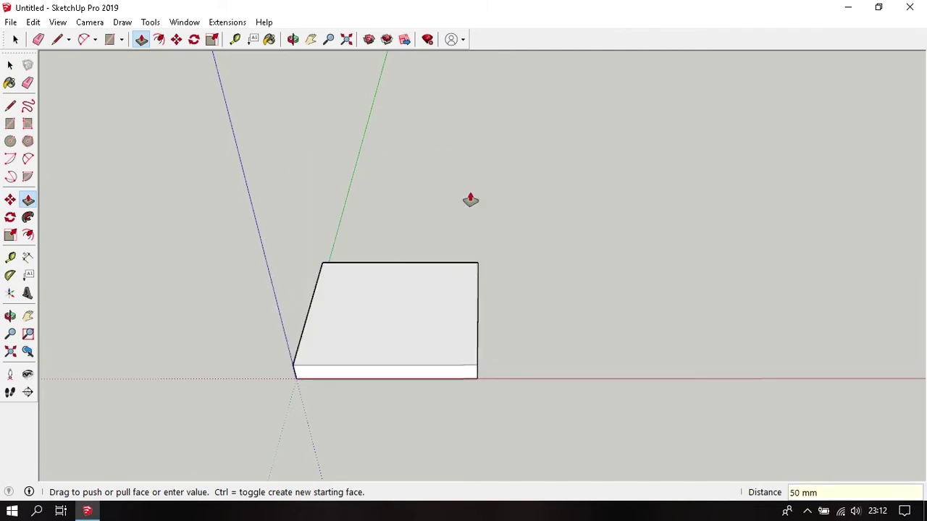
pyautogui.moveTo(471, 200)
pyautogui.mouseDown(button='middle')
pyautogui.moveTo(383, 327)
pyautogui.moveTo(396, 267)
pyautogui.mouseUp(button='middle')
pyautogui.press('space')
pyautogui.scroll(2, 396, 267)
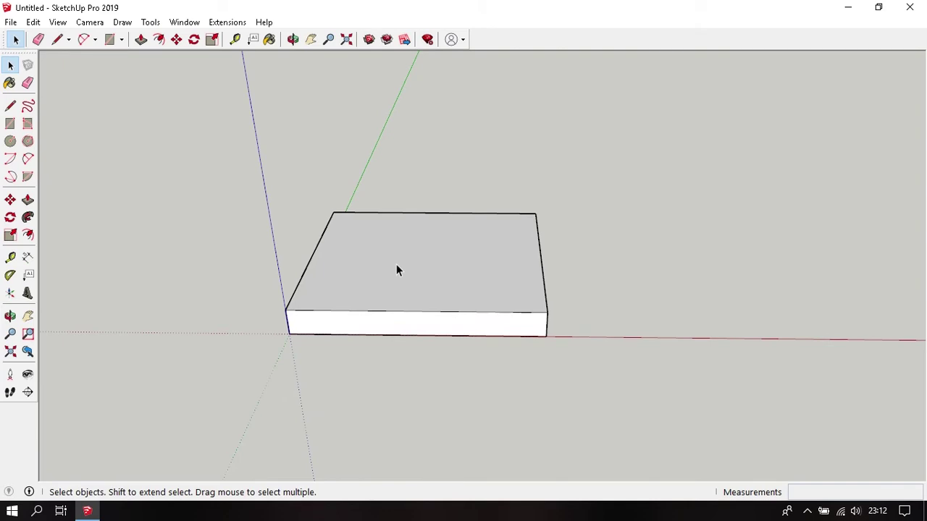
# - Make the whole slab a group
pyautogui.tripleClick(396, 264)
pyautogui.rightClick(399, 242)
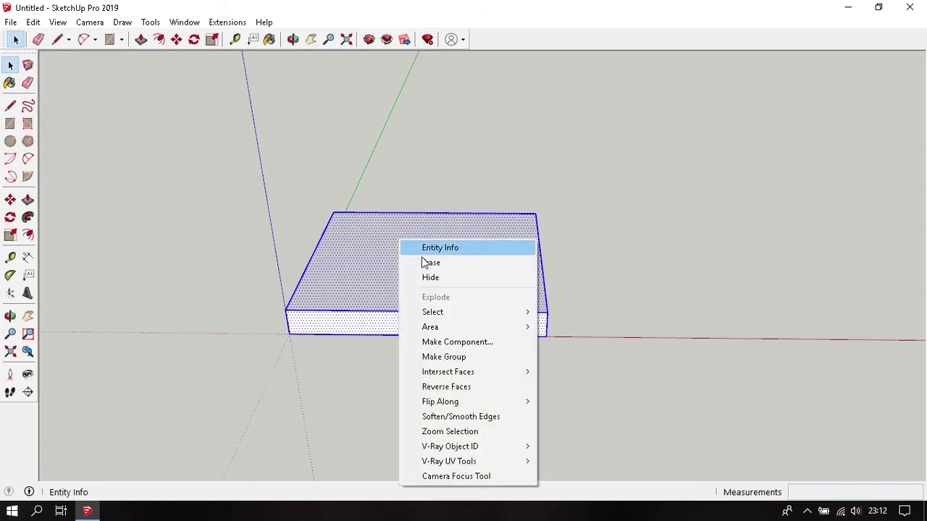
pyautogui.click(472, 356)
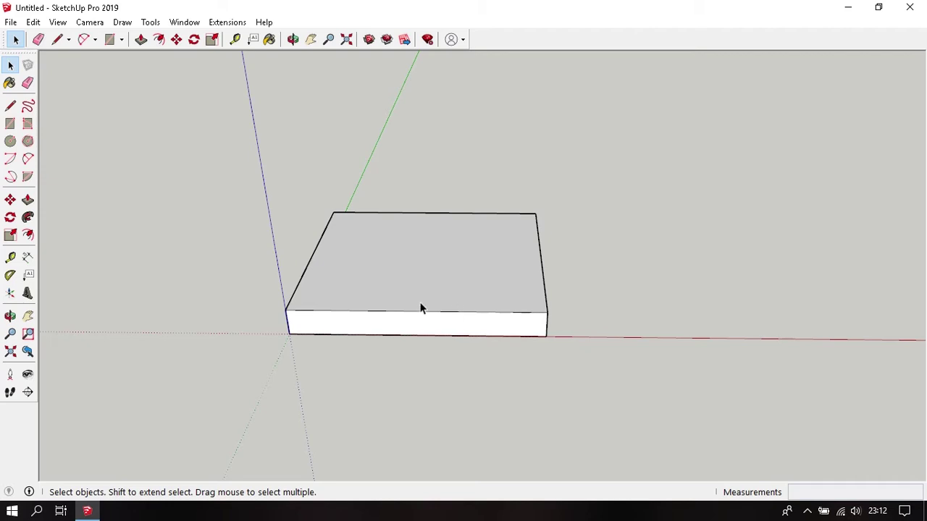
# - Draw a 30 by 30 mm square at a corner of the seat's underside
pyautogui.moveTo(410, 305)
pyautogui.mouseDown(button='middle')
pyautogui.moveTo(542, 227)
pyautogui.moveTo(495, 92)
pyautogui.mouseUp(button='middle')
pyautogui.scroll(2, 425, 220)
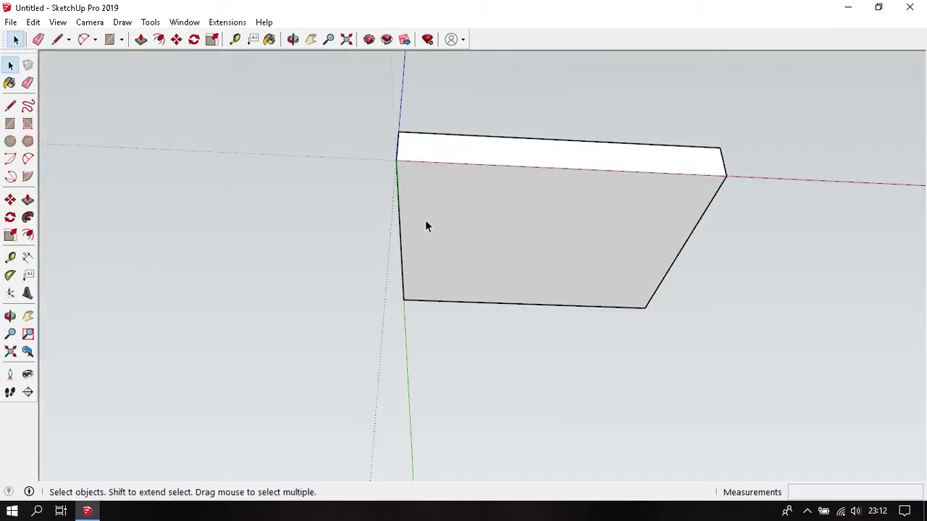
pyautogui.scroll(2, 418, 182)
pyautogui.press('r')
pyautogui.click(382, 139)
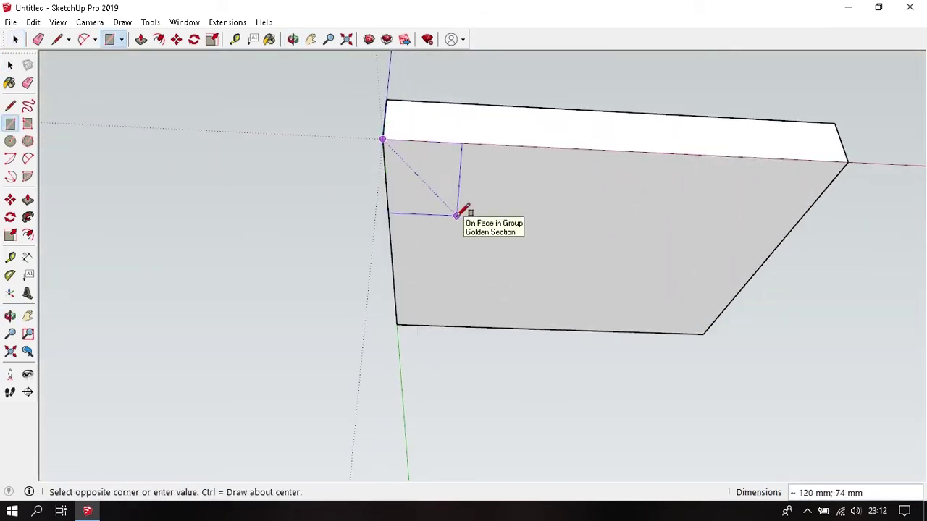
pyautogui.write('30')
pyautogui.write(';30')
pyautogui.press('Return')
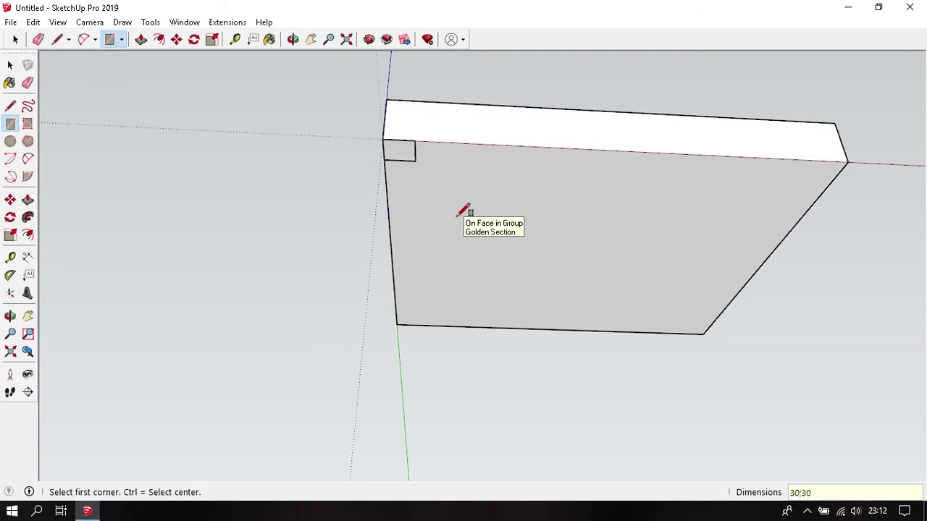
# - Pull the square down 400 mm into a leg
pyautogui.press('p')
pyautogui.moveTo(410, 160); pyautogui.dragTo(459, 358)
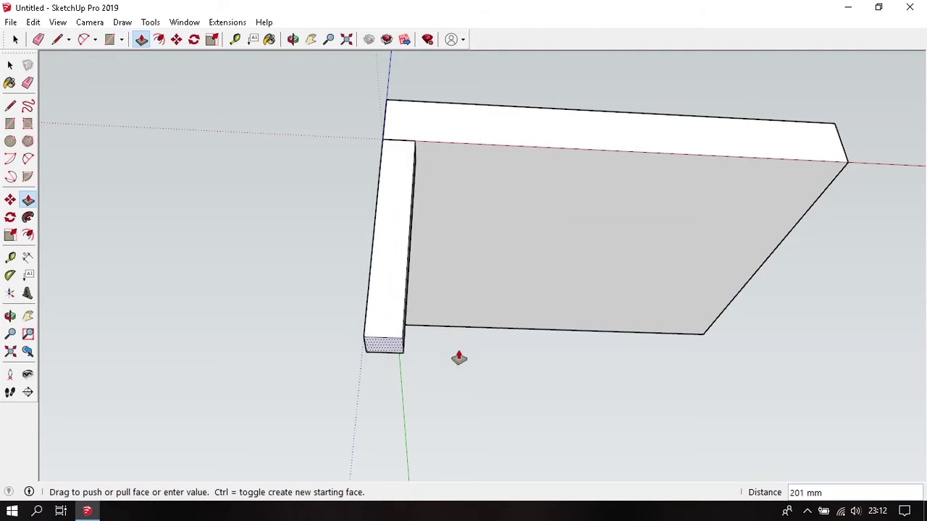
pyautogui.write('400')
pyautogui.press('Return')
pyautogui.press('space')
pyautogui.scroll(-3, 471, 208)
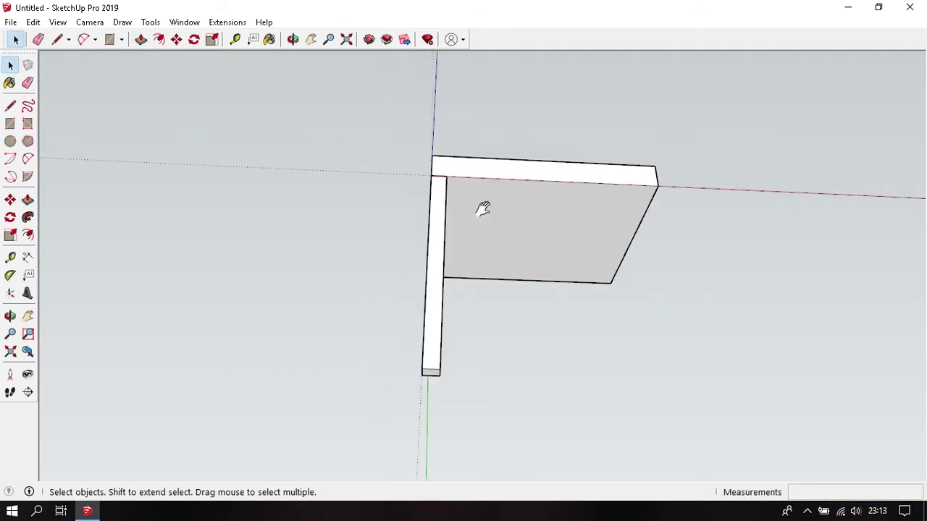
pyautogui.moveTo(482, 209); pyautogui.dragTo(389, 259, button='middle')
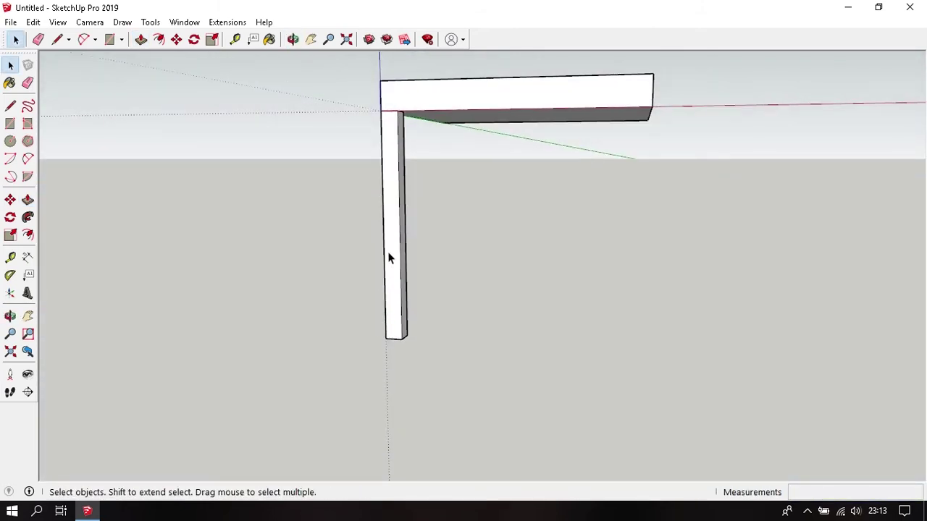
# - Turn the whole leg into a component named 'kaki kursi'
pyautogui.tripleClick(389, 259)
pyautogui.rightClick(389, 259)
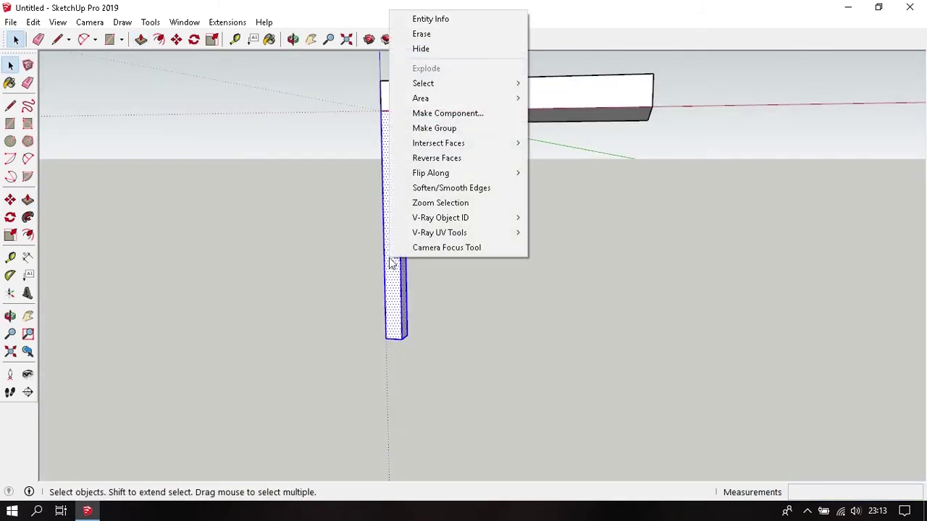
pyautogui.click(467, 113)
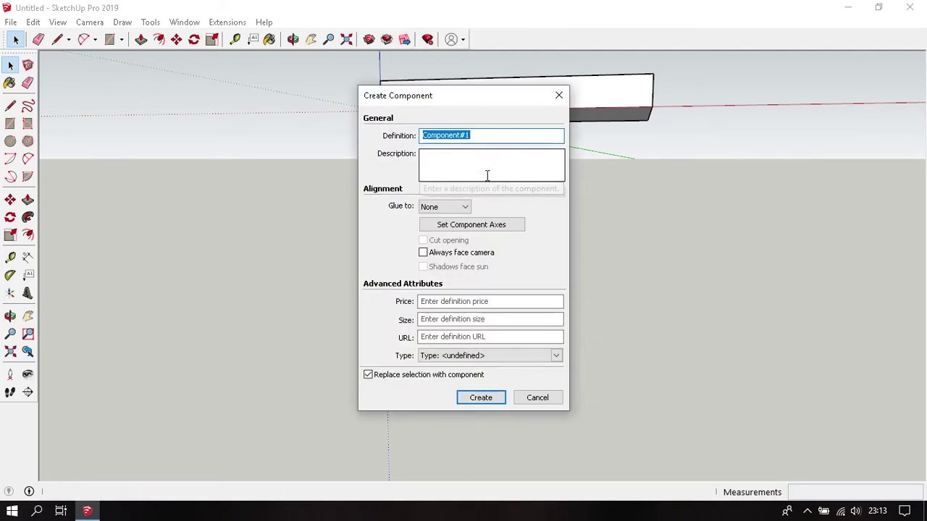
pyautogui.write('kaki kur')
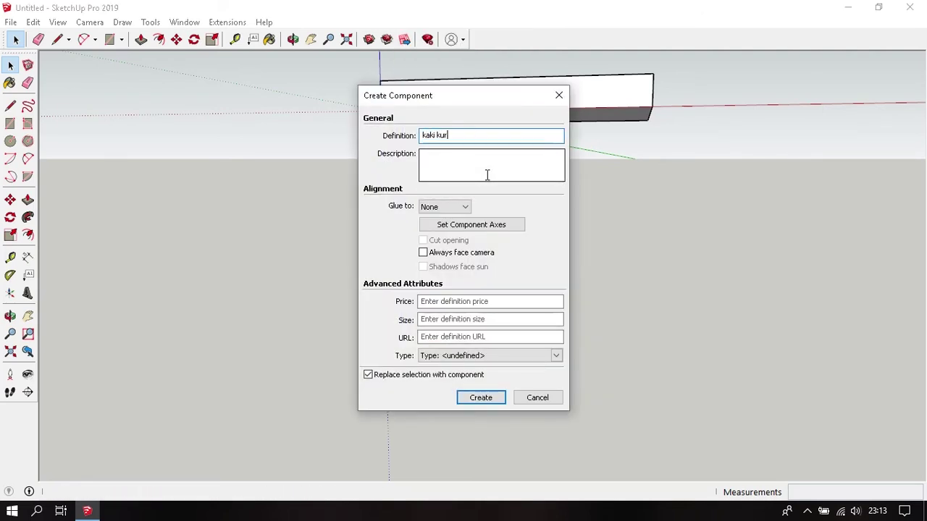
pyautogui.write('si')
pyautogui.press('Return')
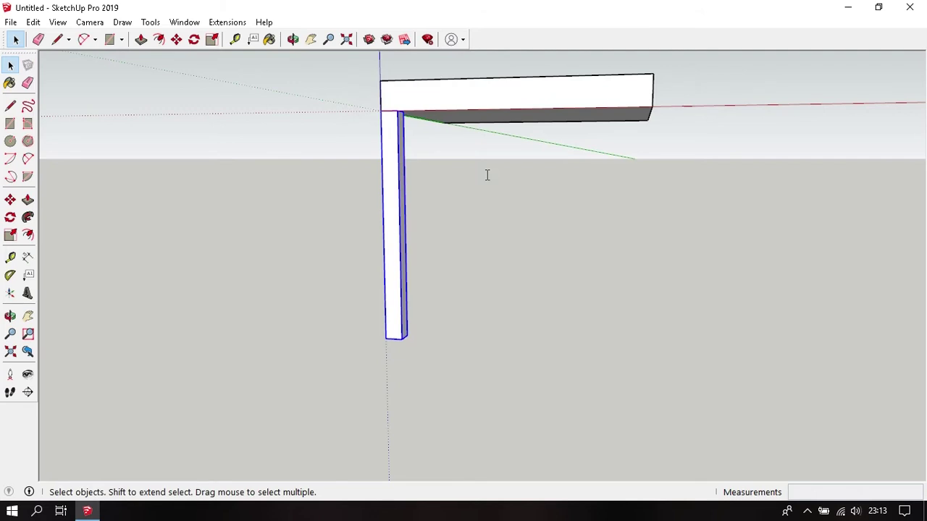
pyautogui.click(487, 180)
pyautogui.moveTo(483, 129); pyautogui.dragTo(427, 200, button='middle')
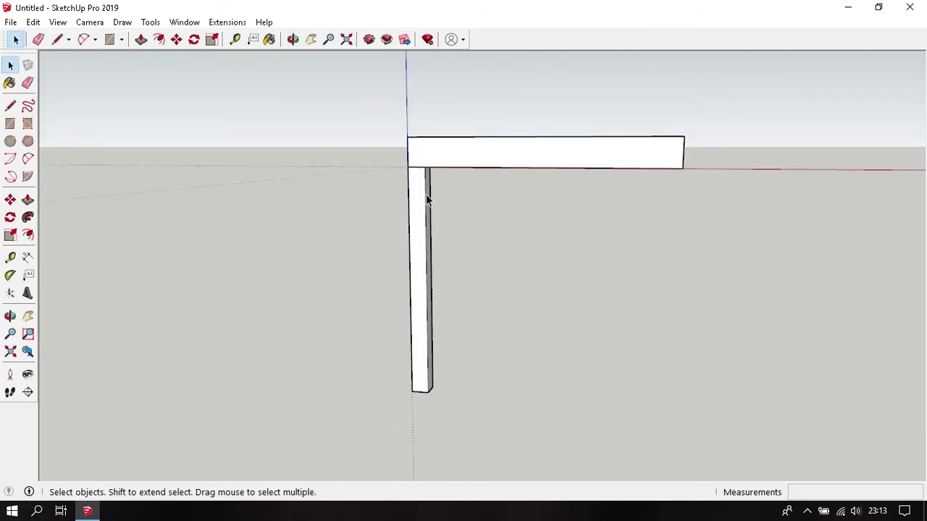
pyautogui.moveTo(436, 174); pyautogui.dragTo(433, 244, button='middle')
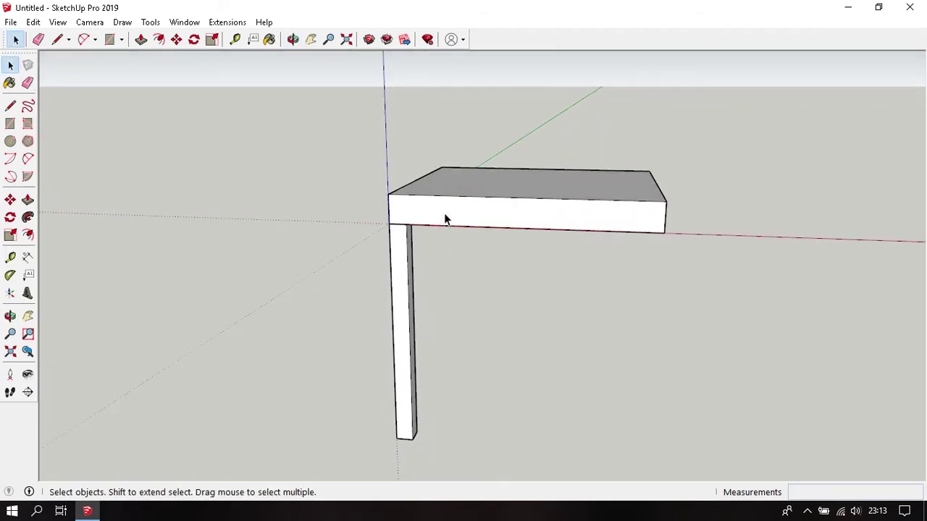
pyautogui.moveTo(398, 274)
pyautogui.mouseDown(button='middle')
pyautogui.moveTo(391, 261)
pyautogui.moveTo(410, 203)
pyautogui.moveTo(447, 162)
pyautogui.mouseUp(button='middle')
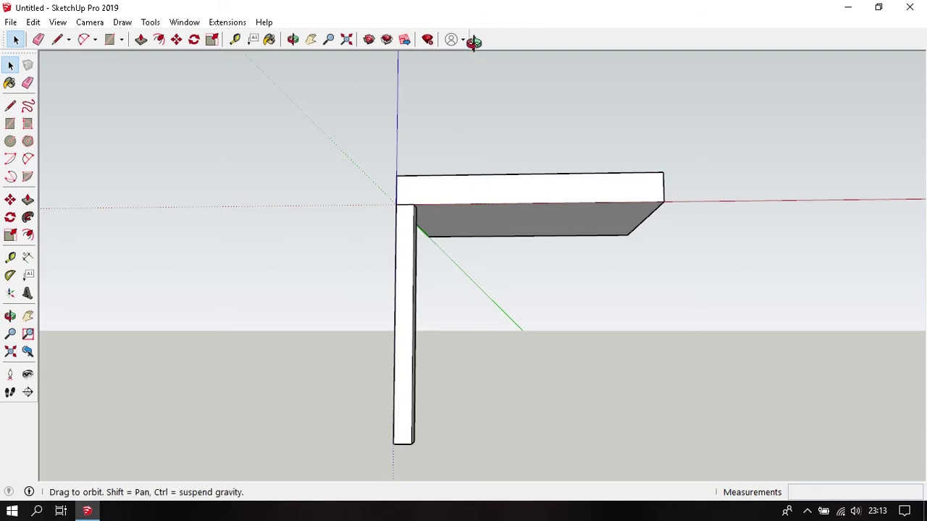
# - Draw a 30x30 square at the seat's far corner and pull it down into a second leg
pyautogui.moveTo(489, 189)
pyautogui.mouseDown(button='middle')
pyautogui.moveTo(505, 210)
pyautogui.moveTo(539, 210)
pyautogui.mouseUp(button='middle')
pyautogui.press('r')
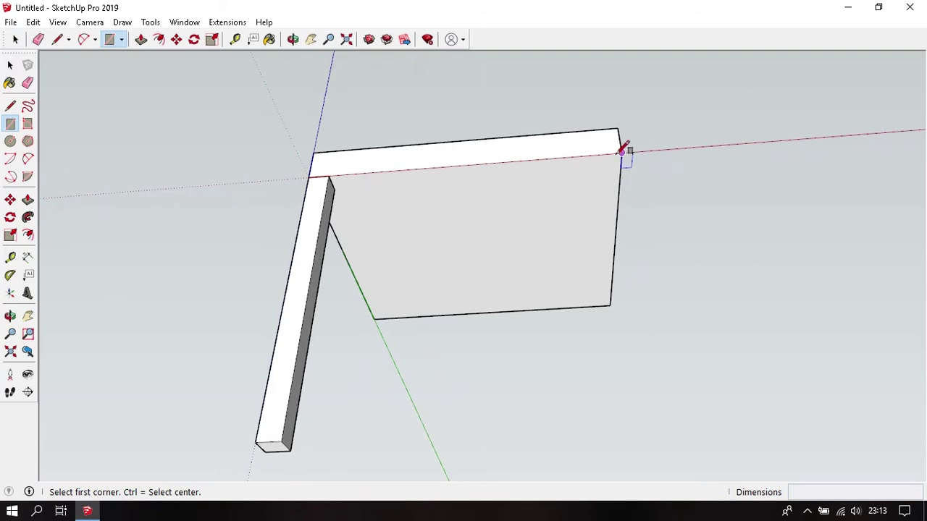
pyautogui.click(622, 153)
pyautogui.write('30')
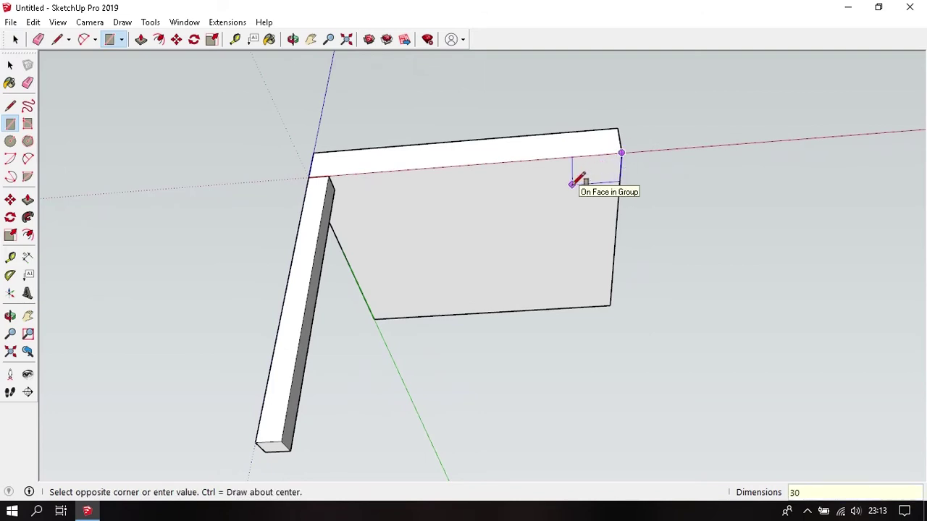
pyautogui.write('30')
pyautogui.press('Return')
pyautogui.press('space')
pyautogui.press('p')
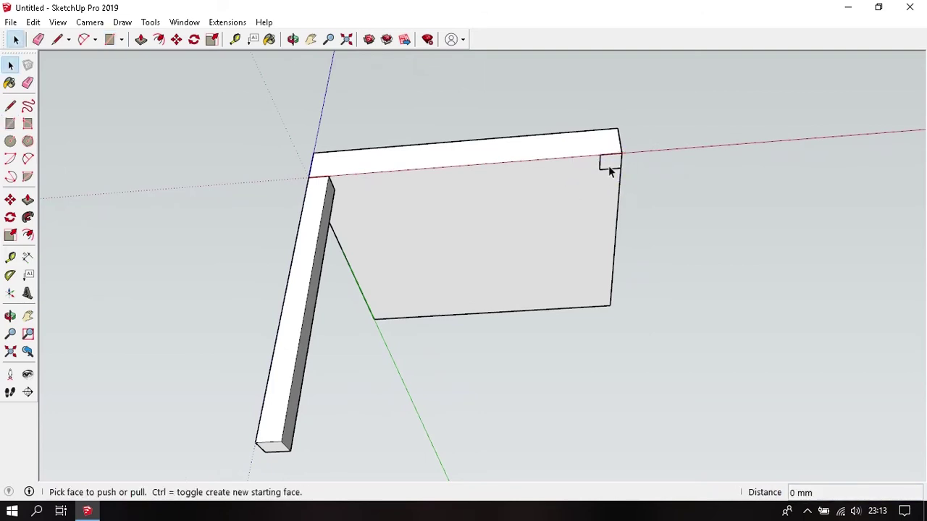
pyautogui.click(608, 162)
pyautogui.click(276, 442)
pyautogui.press('space')
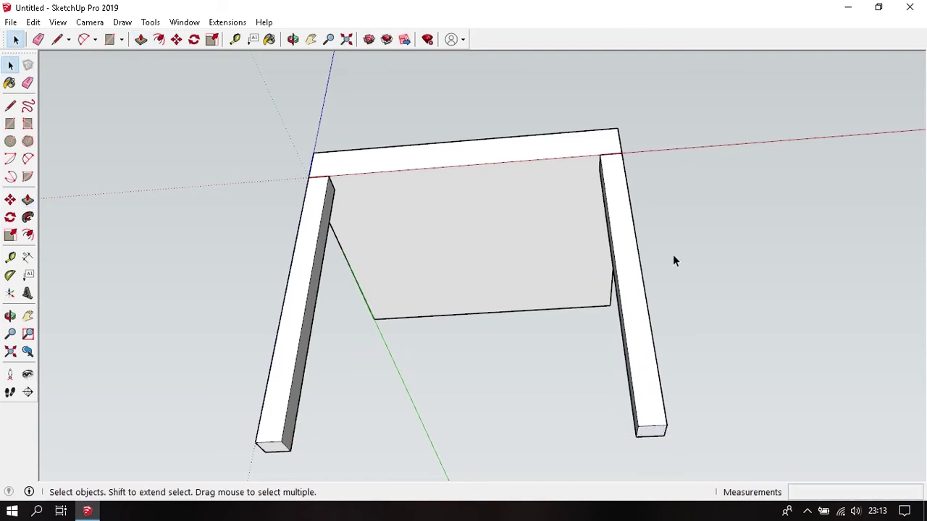
# - Group the second leg's geometry
pyautogui.tripleClick(621, 212)
pyautogui.rightClick(621, 212)
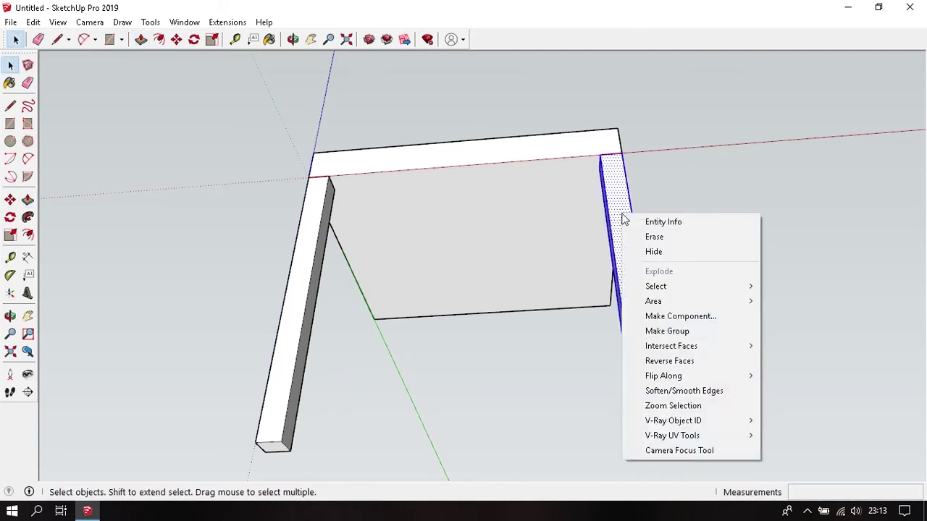
pyautogui.click(667, 331)
pyautogui.scroll(1, 489, 353)
# - Copy both legs with Move and Ctrl to the seat's opposite corners
pyautogui.tripleClick(301, 285)
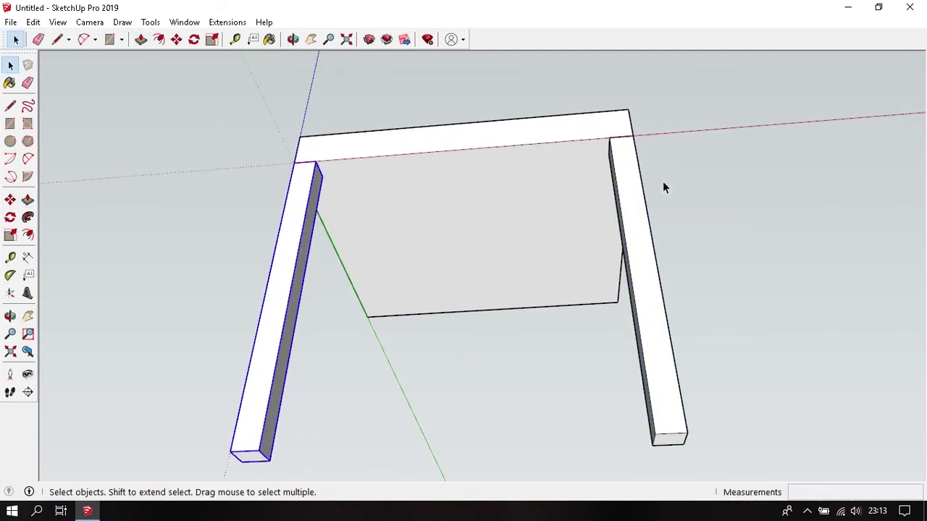
pyautogui.moveTo(629, 177)
pyautogui.mouseDown(button='middle')
pyautogui.moveTo(496, 222)
pyautogui.moveTo(501, 231)
pyautogui.mouseUp(button='middle')
pyautogui.press('m')
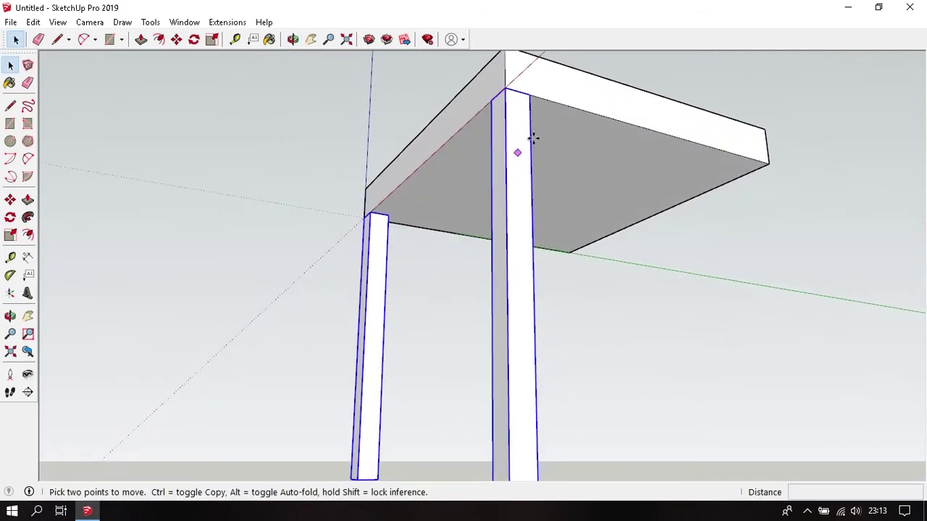
pyautogui.press('ctrl')
pyautogui.click(531, 104)
pyautogui.moveTo(600, 128)
pyautogui.mouseDown(button='middle')
pyautogui.moveTo(433, 126)
pyautogui.moveTo(703, 107)
pyautogui.moveTo(666, 171)
pyautogui.mouseUp(button='middle')
pyautogui.click(712, 92)
pyautogui.press('space')
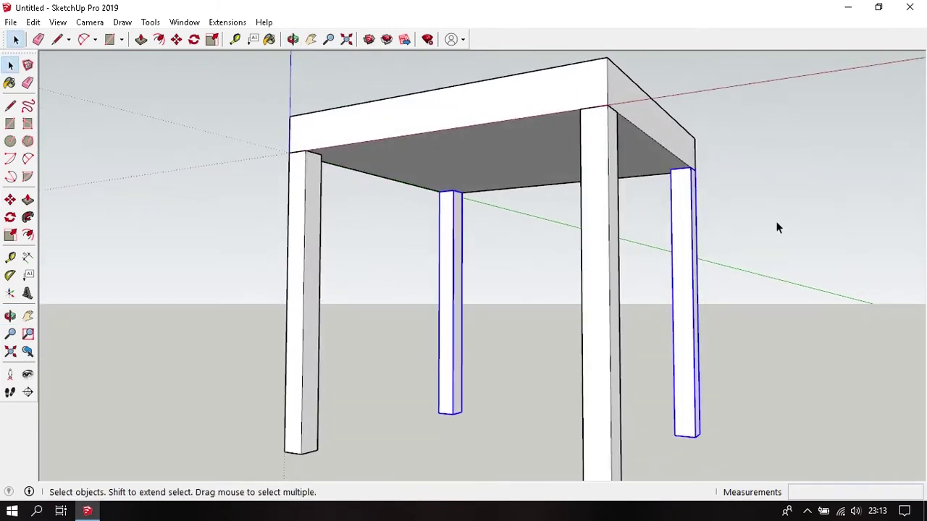
pyautogui.moveTo(777, 227)
pyautogui.mouseDown(button='middle')
pyautogui.moveTo(605, 223)
pyautogui.moveTo(590, 272)
pyautogui.moveTo(538, 338)
pyautogui.moveTo(497, 180)
pyautogui.moveTo(509, 193)
pyautogui.mouseUp(button='middle')
pyautogui.click(590, 271)
# - Extend the right front leg's bottom face down by 100 mm
pyautogui.press('p')
pyautogui.moveTo(534, 294); pyautogui.dragTo(556, 335)
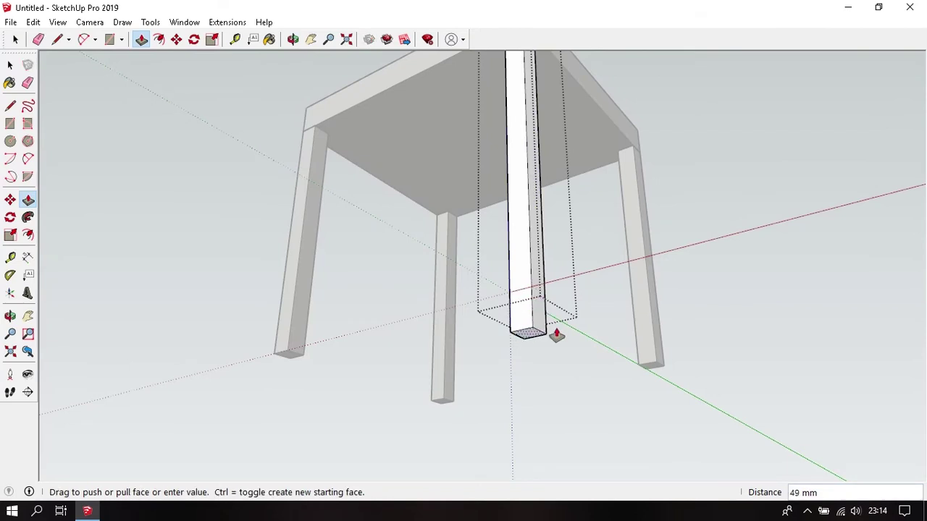
pyautogui.write('100')
pyautogui.press('Return')
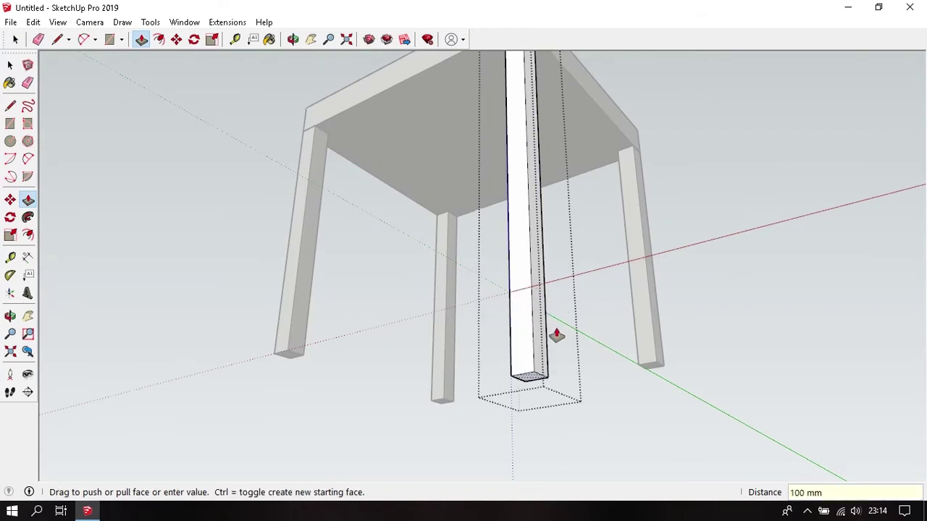
pyautogui.press('space')
pyautogui.moveTo(554, 331)
pyautogui.mouseDown(button='middle')
pyautogui.moveTo(639, 266)
pyautogui.moveTo(617, 288)
pyautogui.mouseUp(button='middle')
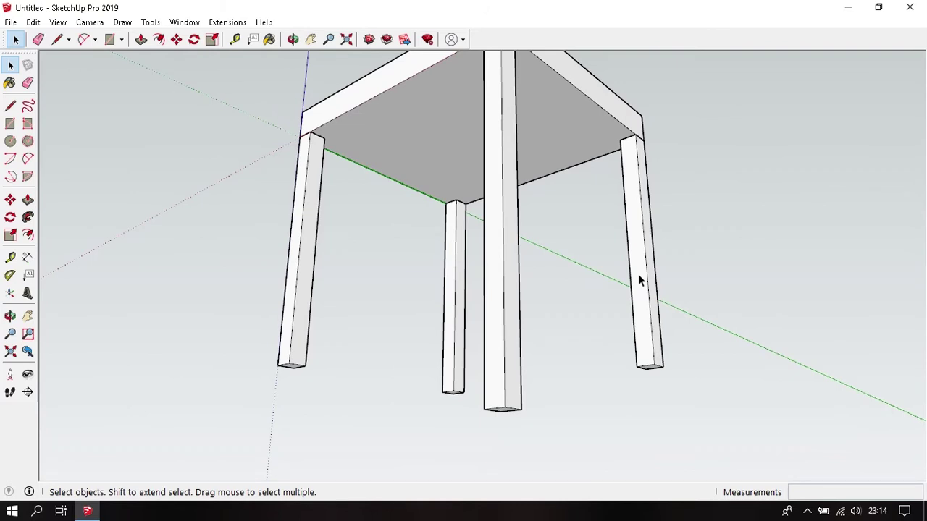
pyautogui.moveTo(637, 277)
pyautogui.mouseDown(button='middle')
pyautogui.moveTo(456, 352)
pyautogui.moveTo(381, 328)
pyautogui.mouseUp(button='middle')
# - Inside the left front leg's group, extend its bottom face down by 100 mm
pyautogui.doubleClick(367, 330)
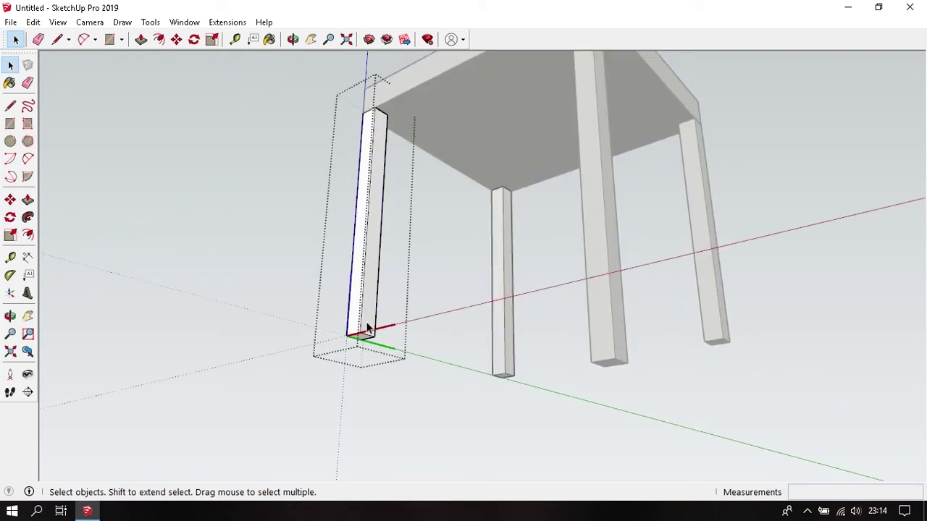
pyautogui.press('p')
pyautogui.click(365, 341)
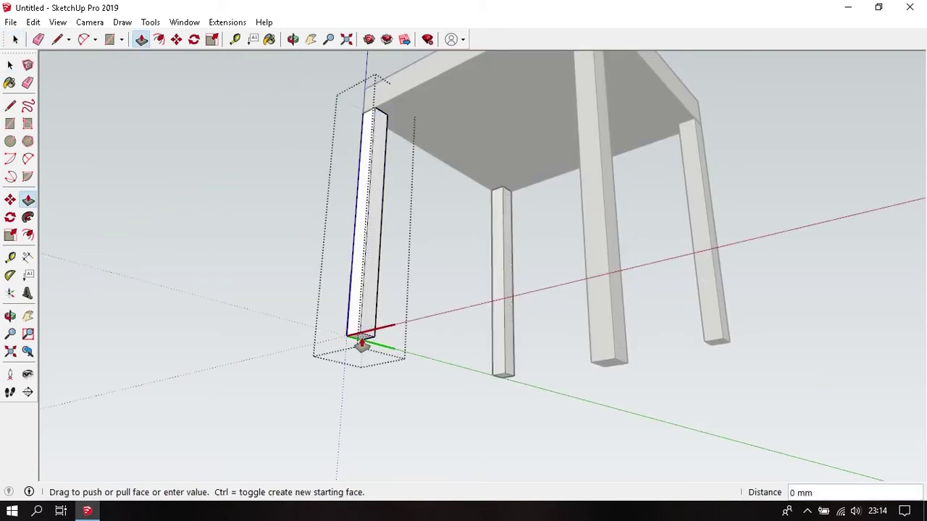
pyautogui.write('100')
pyautogui.press('Return')
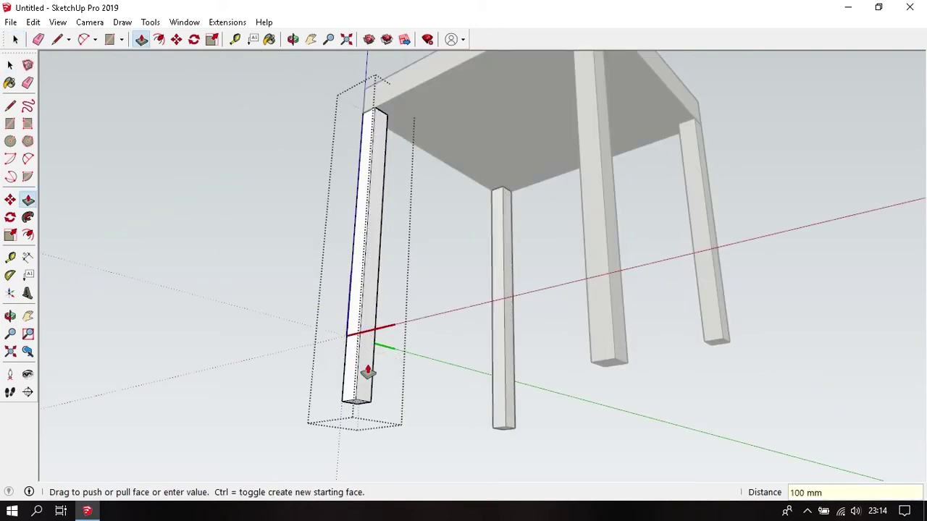
pyautogui.press('space')
pyautogui.click(519, 332)
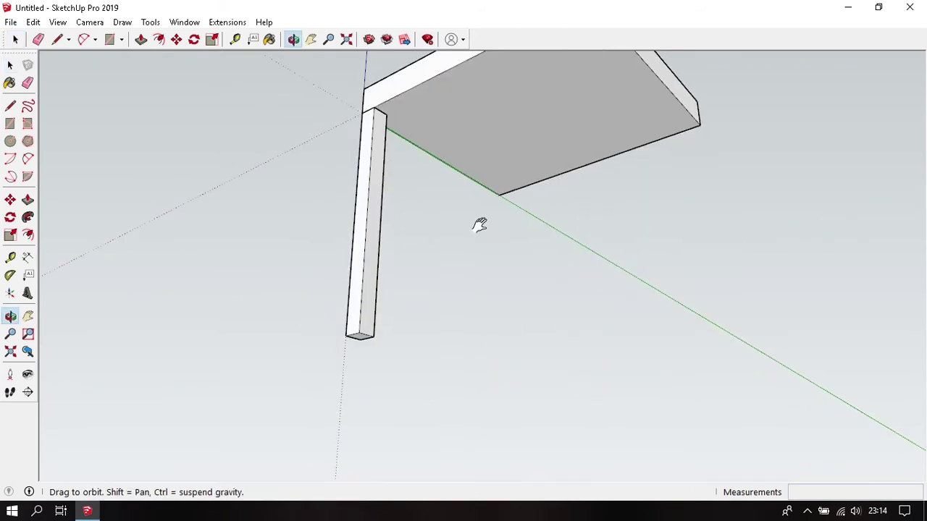
# - Copy the lengthened leg to the seat's far corner with Move and Ctrl
pyautogui.moveTo(478, 224)
pyautogui.mouseDown(button='middle')
pyautogui.moveTo(396, 213)
pyautogui.moveTo(525, 213)
pyautogui.moveTo(526, 222)
pyautogui.mouseUp(button='middle')
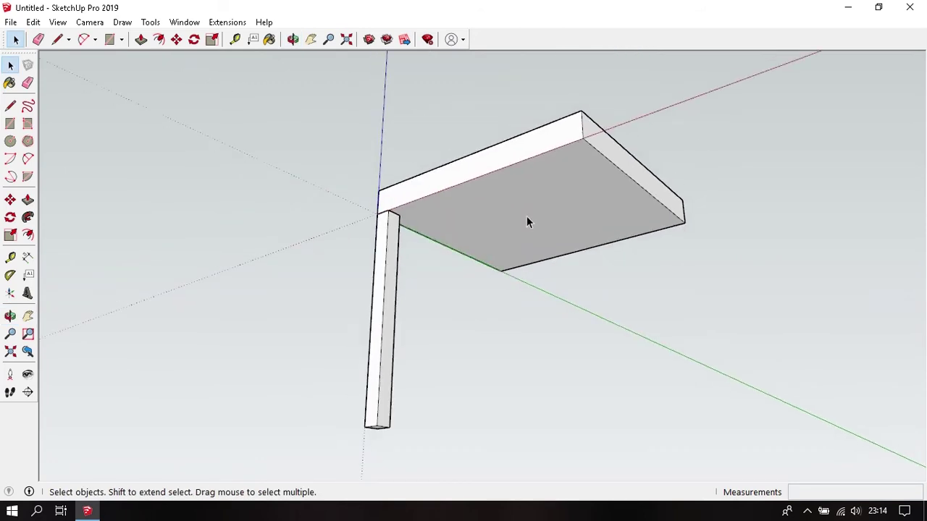
pyautogui.click(387, 261)
pyautogui.press('m')
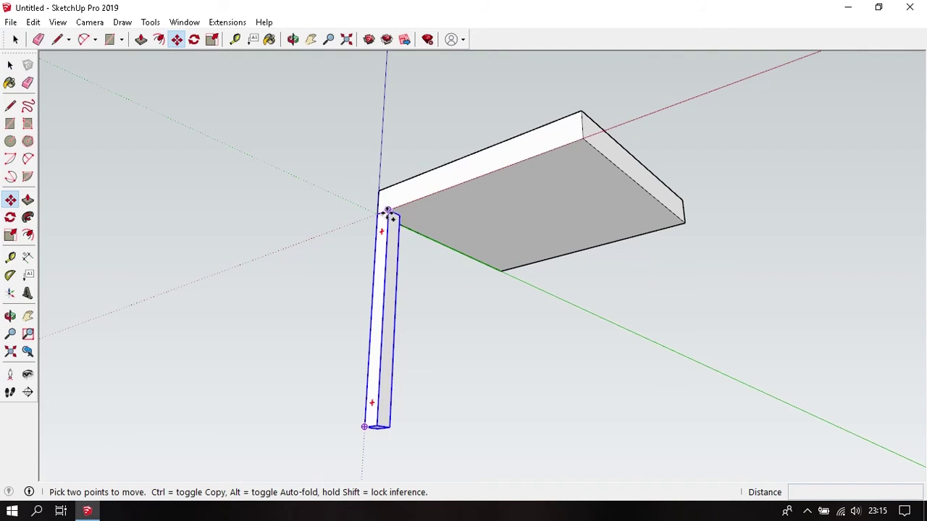
pyautogui.press('ctrl')
pyautogui.click(387, 210)
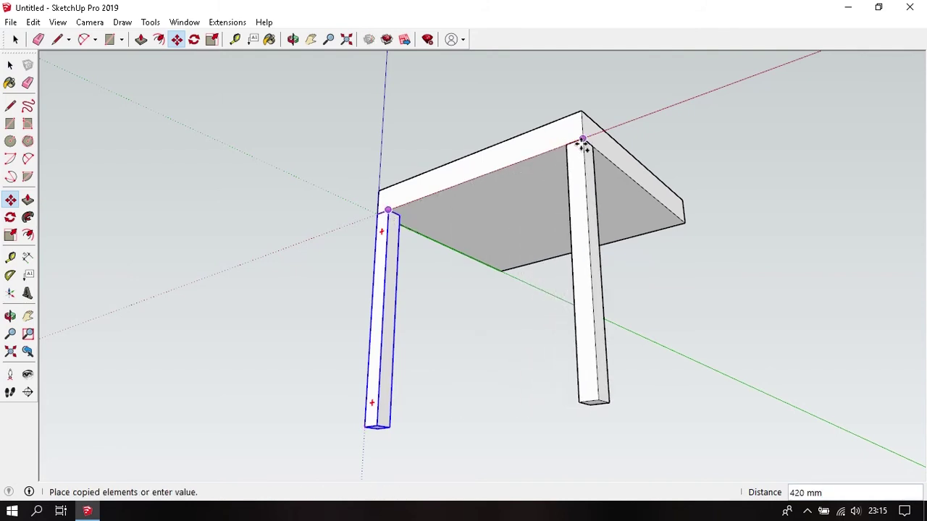
pyautogui.click(584, 139)
pyautogui.press('space')
# - Copy both lengthened legs across to the seat's opposite side
pyautogui.keyDown('shift'); pyautogui.click(383, 299); pyautogui.keyUp('shift')
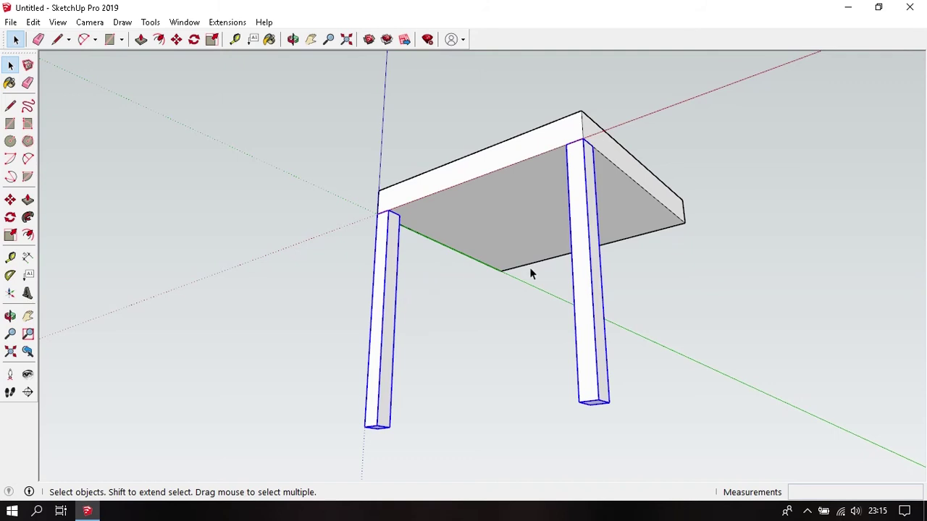
pyautogui.moveTo(529, 267)
pyautogui.mouseDown(button='middle')
pyautogui.moveTo(509, 202)
pyautogui.moveTo(498, 197)
pyautogui.mouseUp(button='middle')
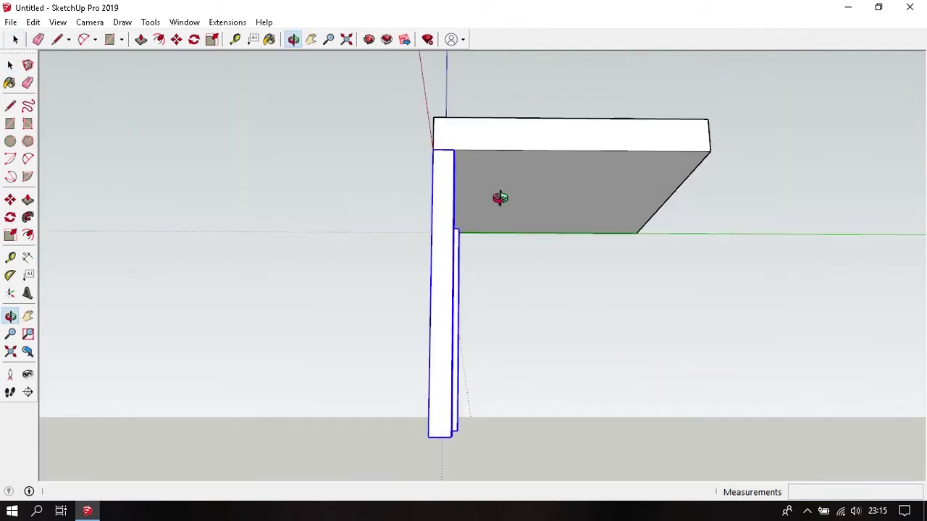
pyautogui.press('m')
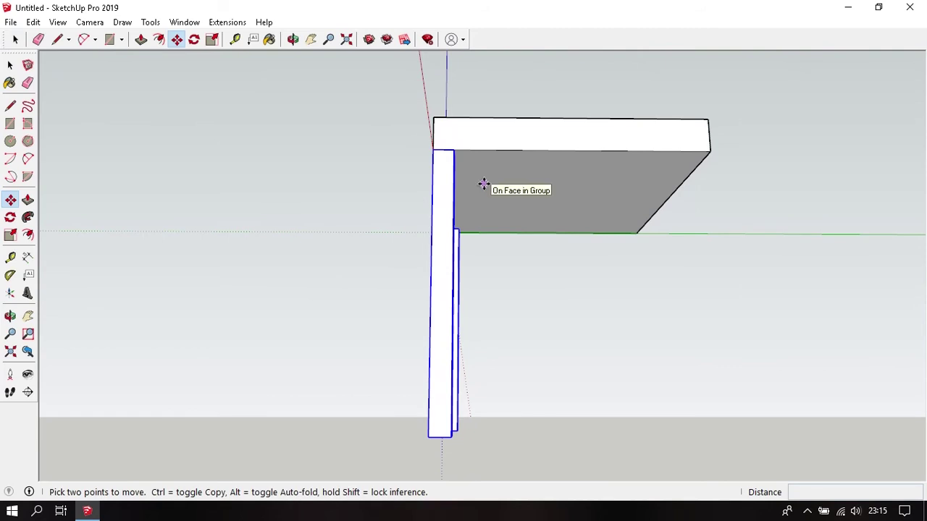
pyautogui.press('ctrl')
pyautogui.click(453, 149)
pyautogui.click(706, 152)
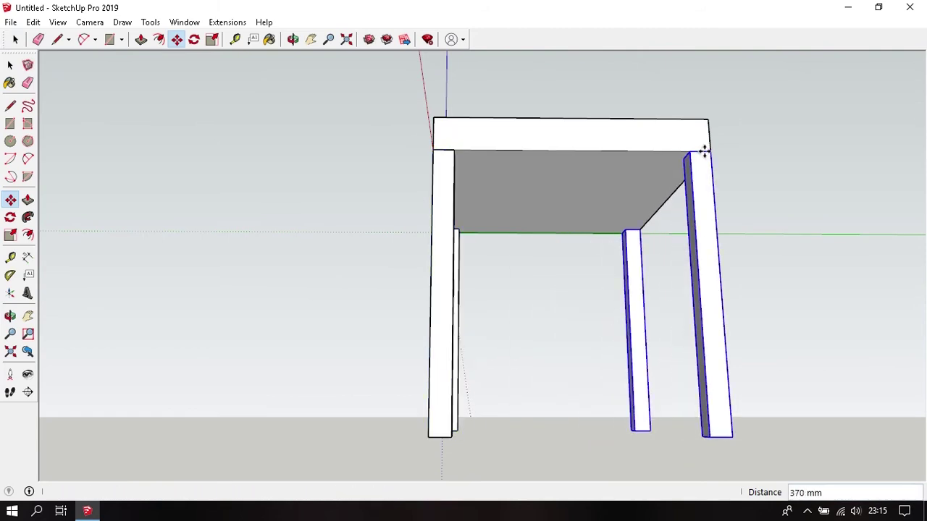
pyautogui.press('space')
pyautogui.click(587, 314)
pyautogui.moveTo(366, 239)
pyautogui.mouseDown(button='middle')
pyautogui.moveTo(647, 292)
pyautogui.moveTo(546, 215)
pyautogui.moveTo(555, 265)
pyautogui.moveTo(493, 221)
pyautogui.moveTo(508, 327)
pyautogui.moveTo(493, 367)
pyautogui.moveTo(464, 314)
pyautogui.moveTo(449, 345)
pyautogui.mouseUp(button='middle')
# - Draw a 30 by 30 mm square at a top corner of the seat
pyautogui.scroll(1, 448, 345)
pyautogui.press('r')
pyautogui.click(391, 289)
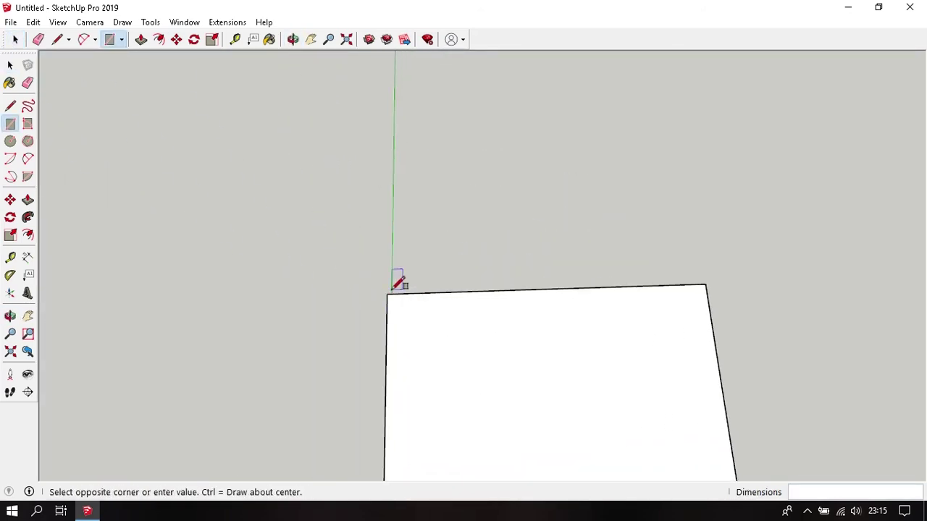
pyautogui.press('space')
pyautogui.press('r')
pyautogui.click(387, 294)
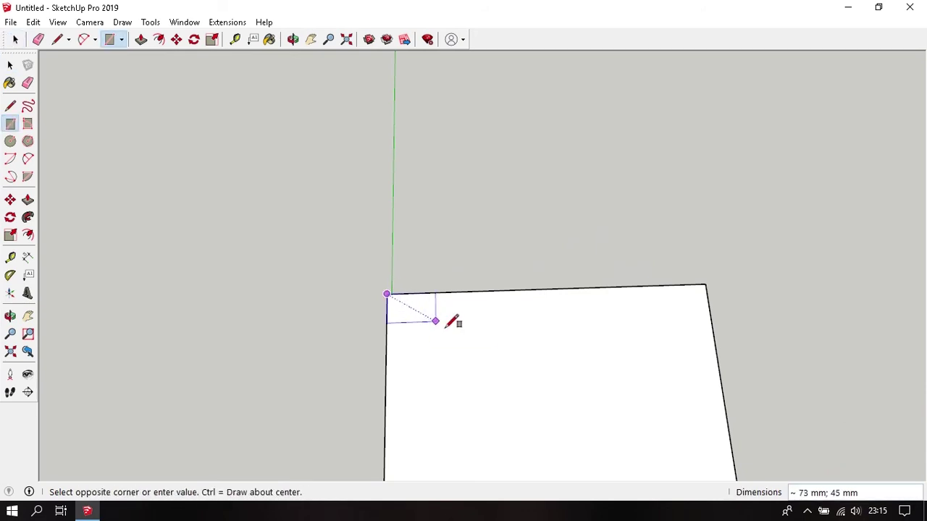
pyautogui.write('3')
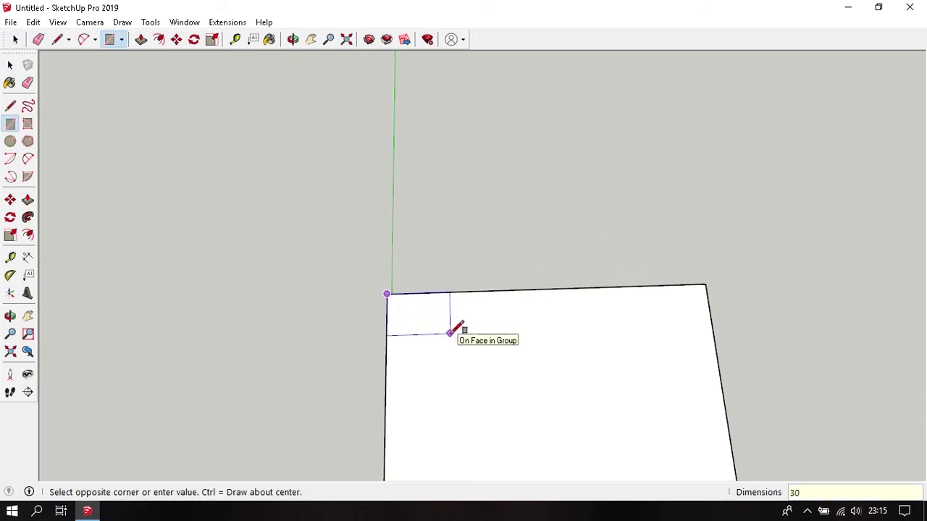
pyautogui.write('0')
pyautogui.press('Return')
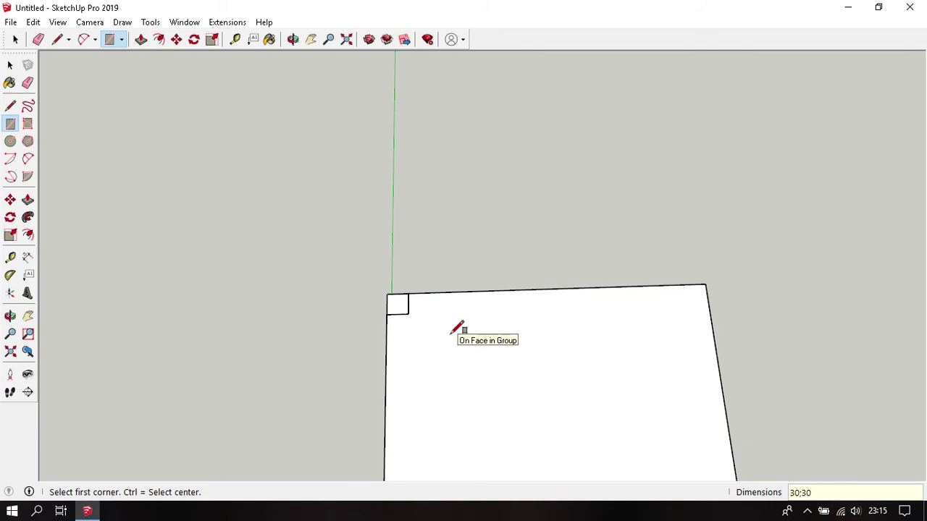
pyautogui.press('space')
# - Pull the square up 450 mm into a rear post
pyautogui.press('p')
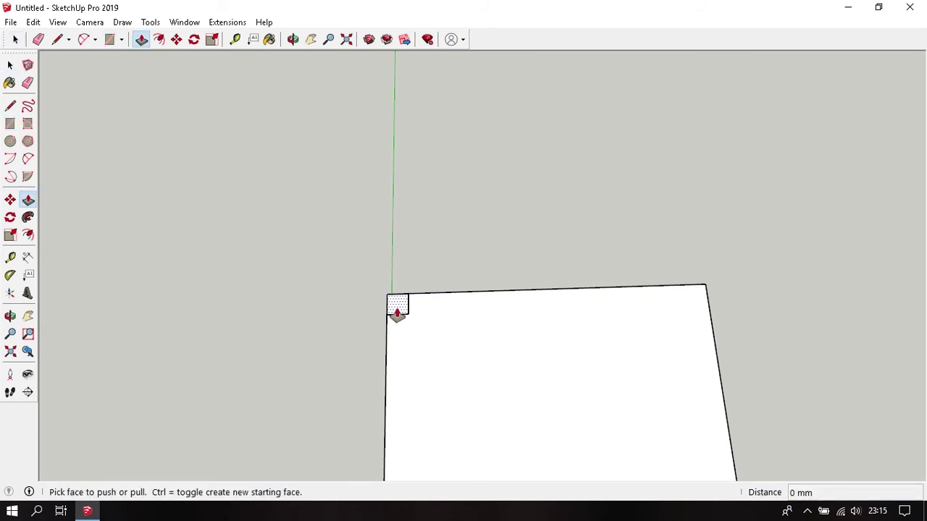
pyautogui.click(396, 312)
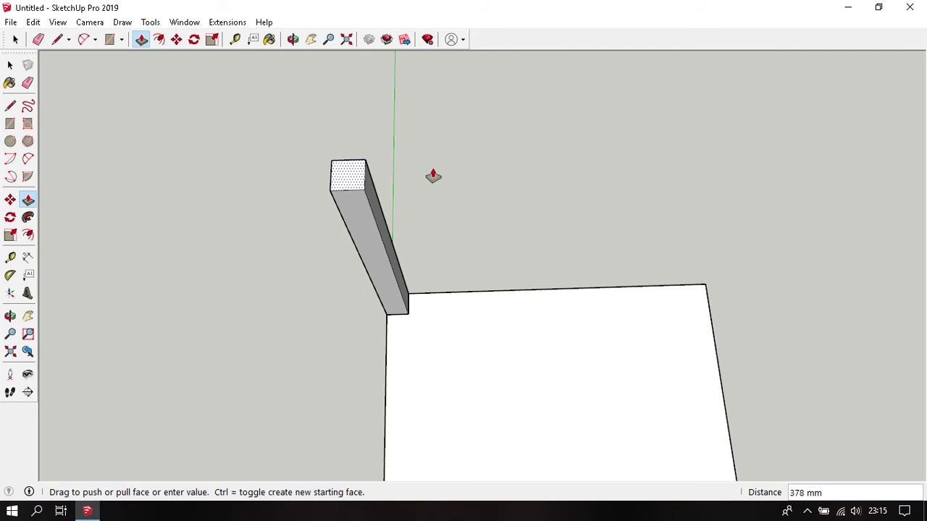
pyautogui.write('450')
pyautogui.press('Return')
pyautogui.press('space')
pyautogui.moveTo(435, 174); pyautogui.dragTo(435, 123, button='middle')
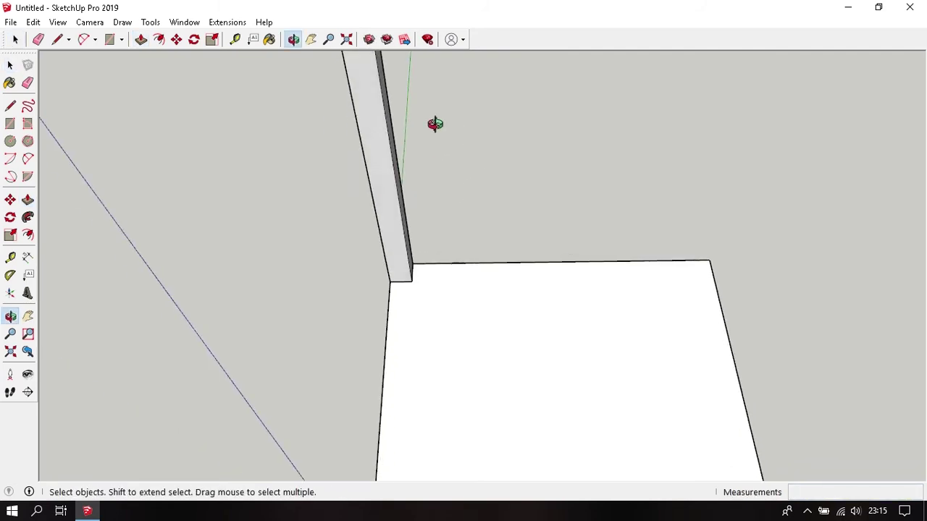
# - Make the post a component named 'leher kursi'
pyautogui.tripleClick(391, 157)
pyautogui.scroll(-2, 391, 157)
pyautogui.rightClick(389, 141)
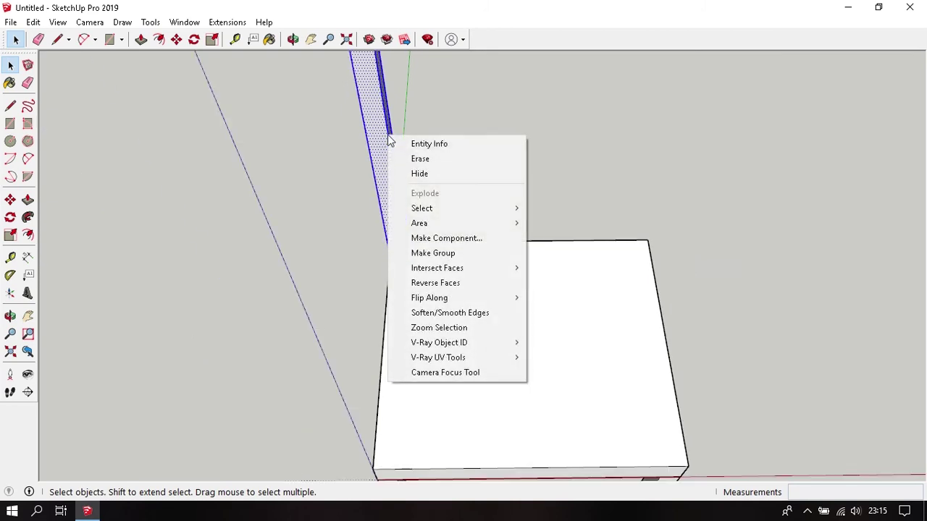
pyautogui.click(459, 238)
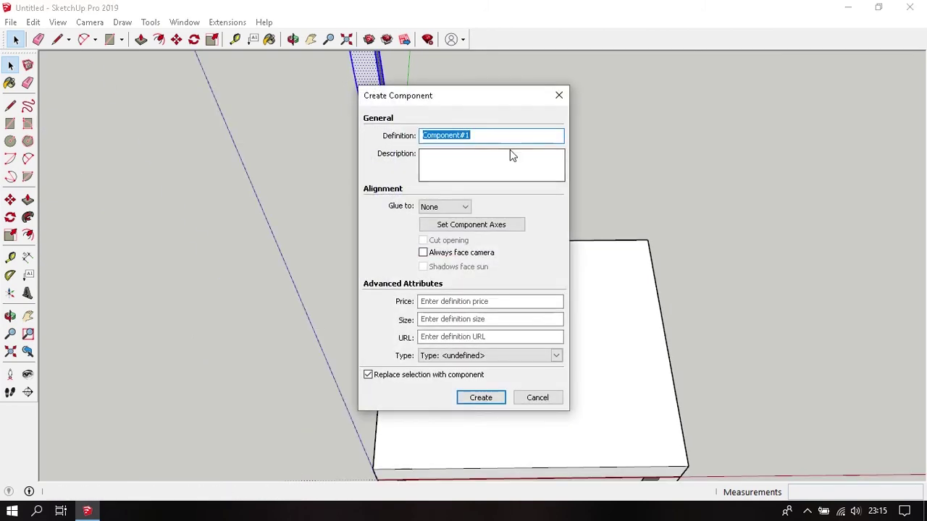
pyautogui.write('leher ')
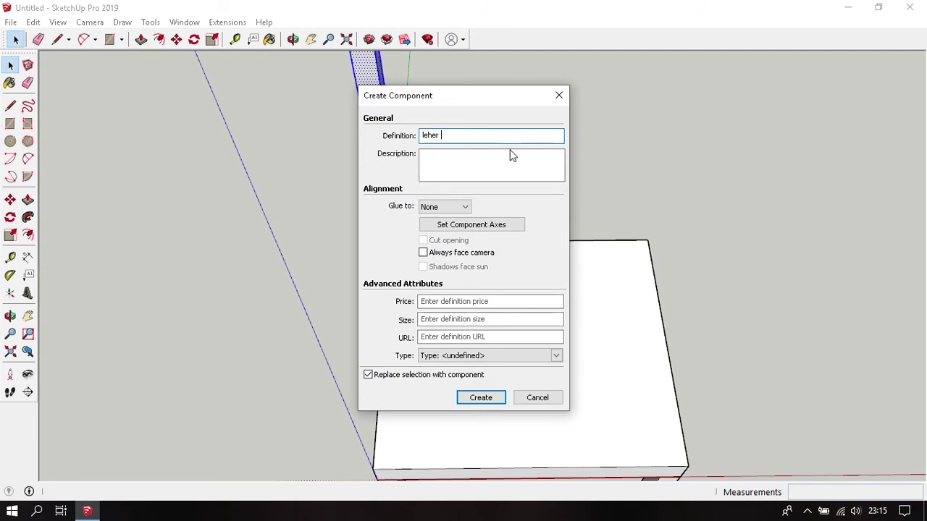
pyautogui.write('kursi')
pyautogui.press('Return')
pyautogui.moveTo(501, 309); pyautogui.dragTo(389, 337, button='middle')
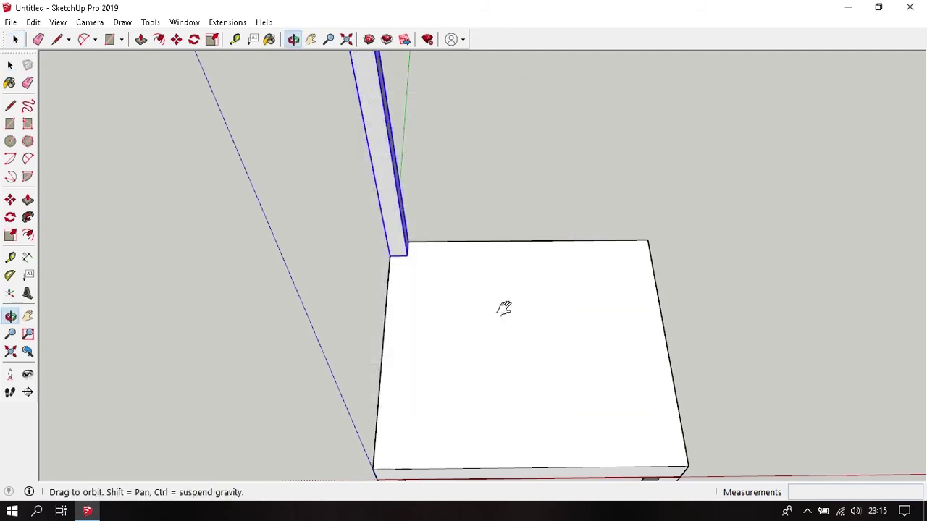
pyautogui.press('m')
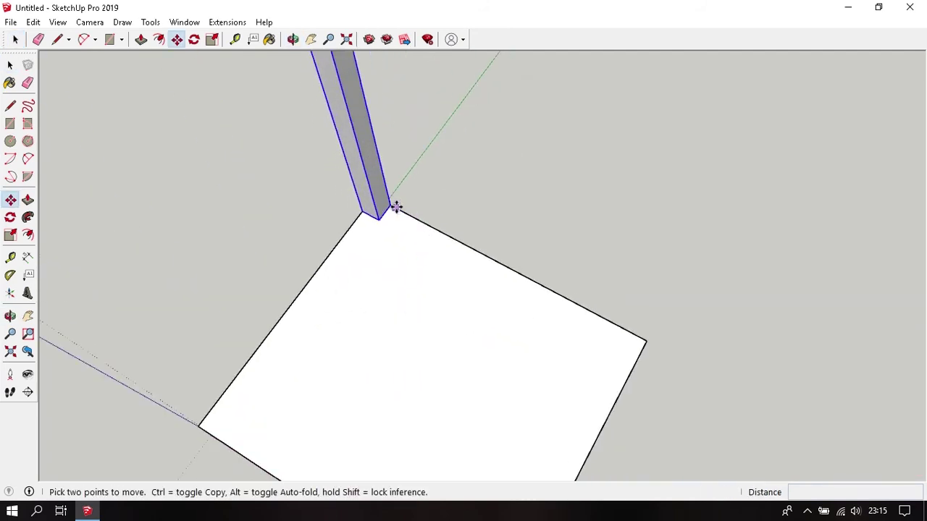
# - Copy the rear post 420 mm across to the seat's other rear corner
pyautogui.click(391, 206)
pyautogui.moveTo(392, 207)
pyautogui.mouseDown(button='middle')
pyautogui.moveTo(480, 283)
pyautogui.moveTo(258, 238)
pyautogui.mouseUp(button='middle')
pyautogui.press('ctrl')
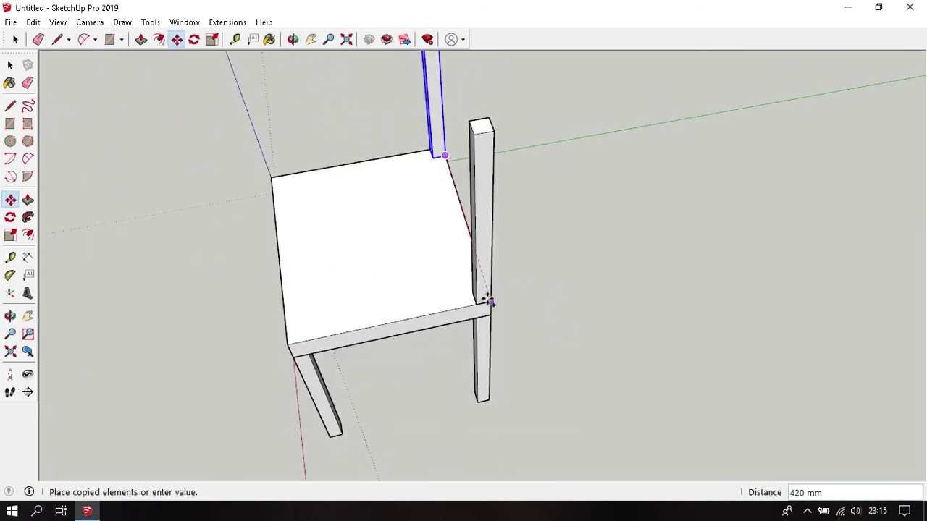
pyautogui.click(485, 303)
pyautogui.press('space')
pyautogui.click(558, 337)
pyautogui.moveTo(391, 233); pyautogui.dragTo(577, 368, button='middle')
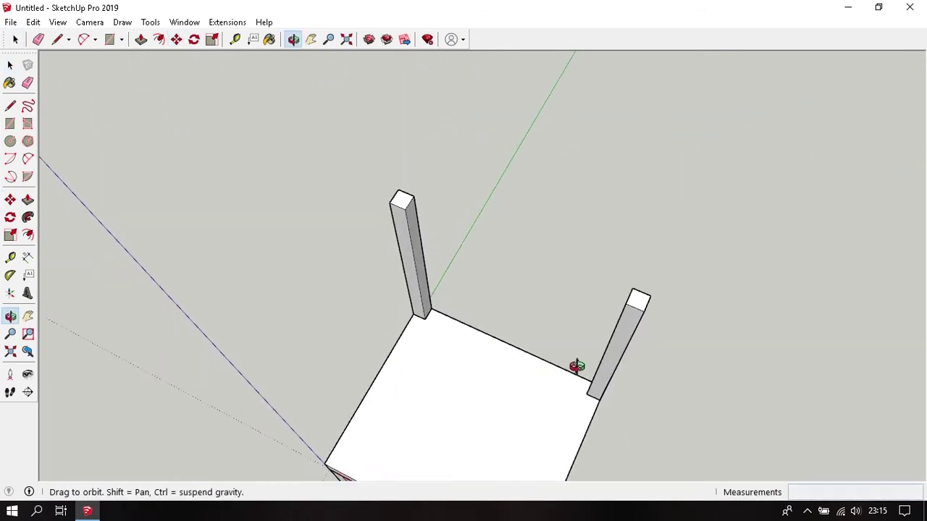
pyautogui.moveTo(406, 244)
pyautogui.mouseDown(button='middle')
pyautogui.moveTo(397, 237)
pyautogui.moveTo(404, 215)
pyautogui.moveTo(352, 205)
pyautogui.mouseUp(button='middle')
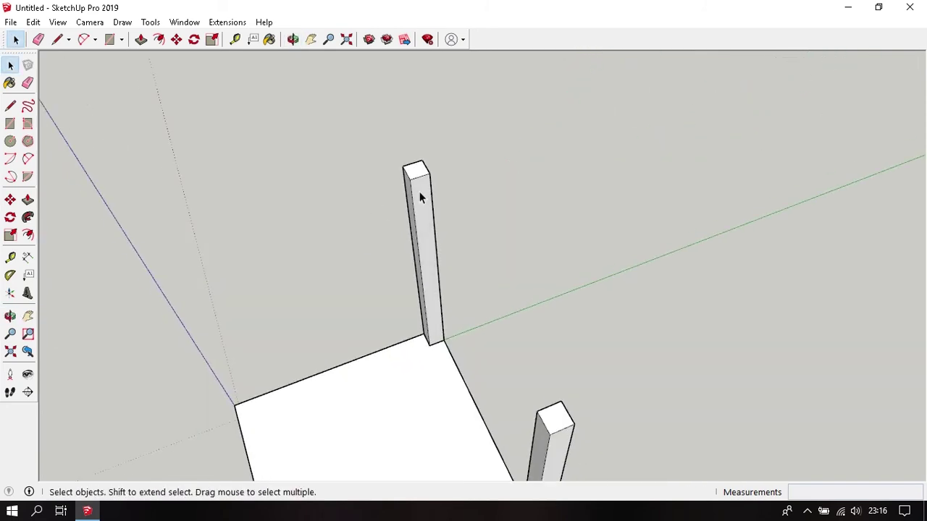
# - Add two guide lines 5 mm inside opposite long edges of the rear post's top
pyautogui.scroll(2, 413, 187)
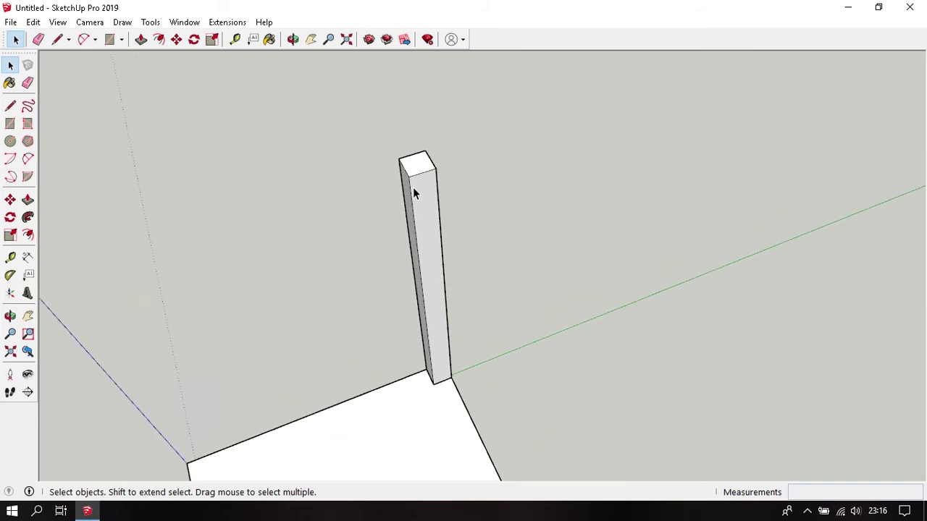
pyautogui.moveTo(412, 187); pyautogui.dragTo(404, 243, button='middle')
pyautogui.scroll(2, 403, 239)
pyautogui.scroll(2, 402, 233)
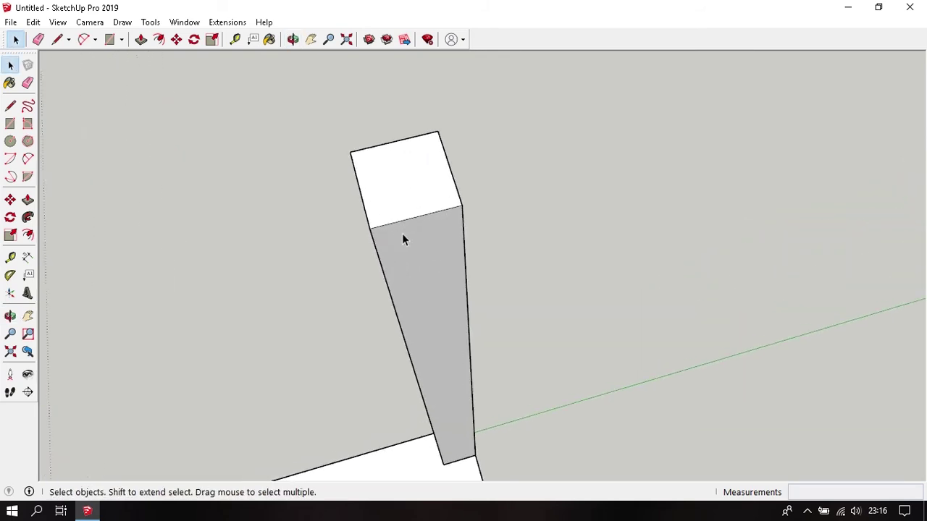
pyautogui.press('t')
pyautogui.click(365, 212)
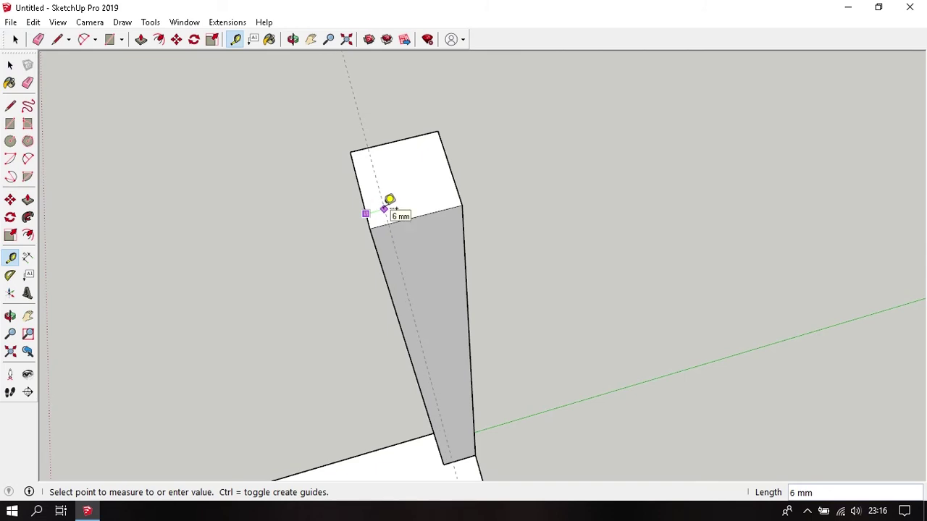
pyautogui.write('5')
pyautogui.press('Return')
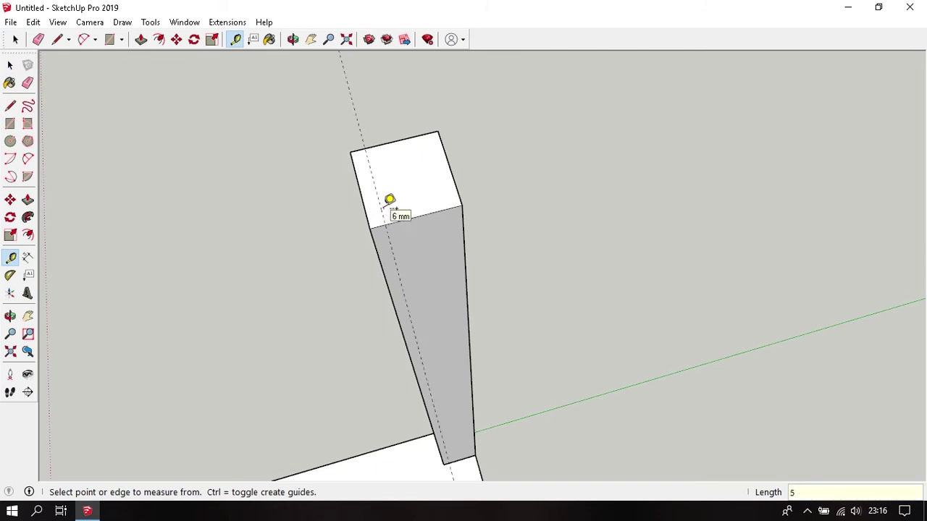
pyautogui.click(452, 176)
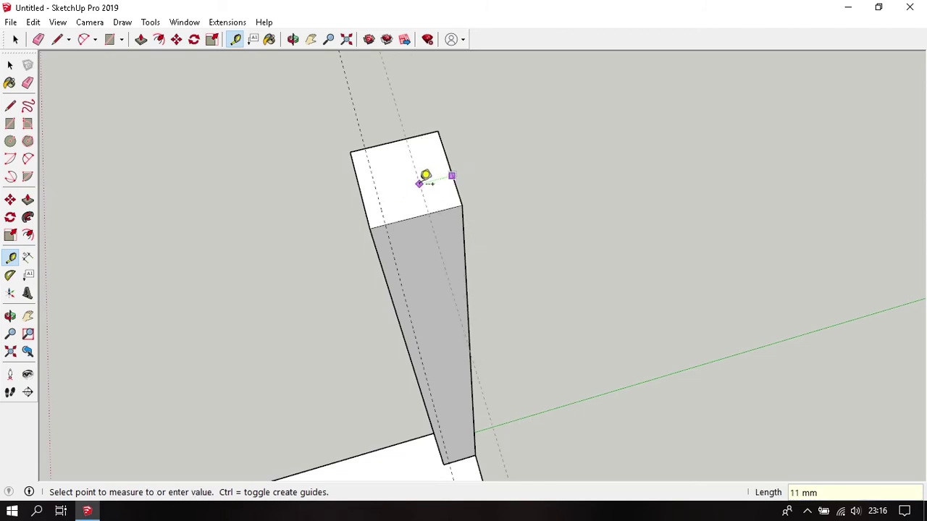
pyautogui.write('5')
pyautogui.press('Return')
pyautogui.press('space')
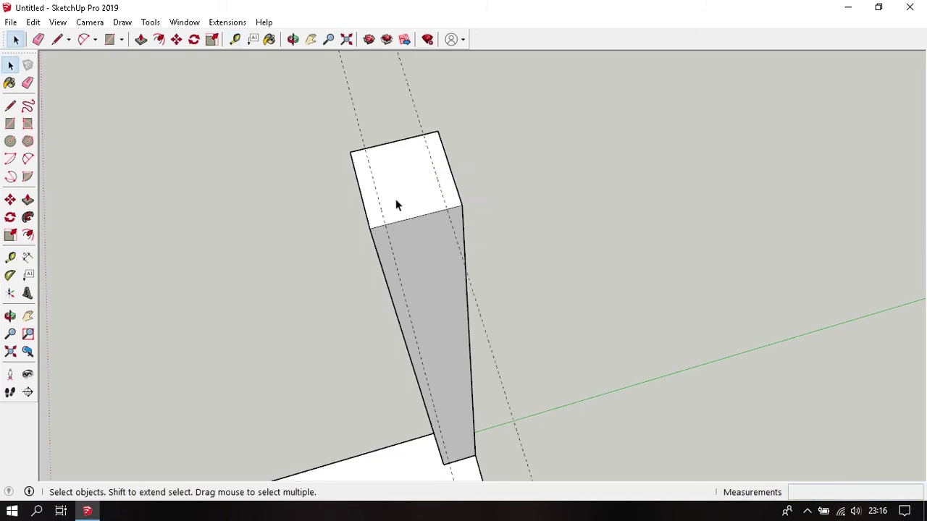
pyautogui.moveTo(397, 205)
pyautogui.mouseDown(button='middle')
pyautogui.moveTo(511, 208)
pyautogui.moveTo(427, 283)
pyautogui.mouseUp(button='middle')
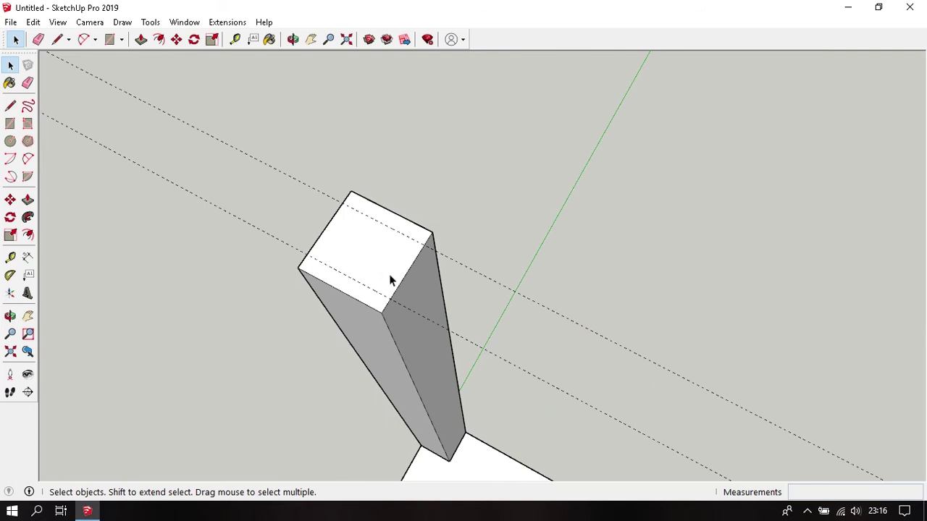
# - Draw a rectangle strip spanning between the tops of the two rear posts
pyautogui.press('r')
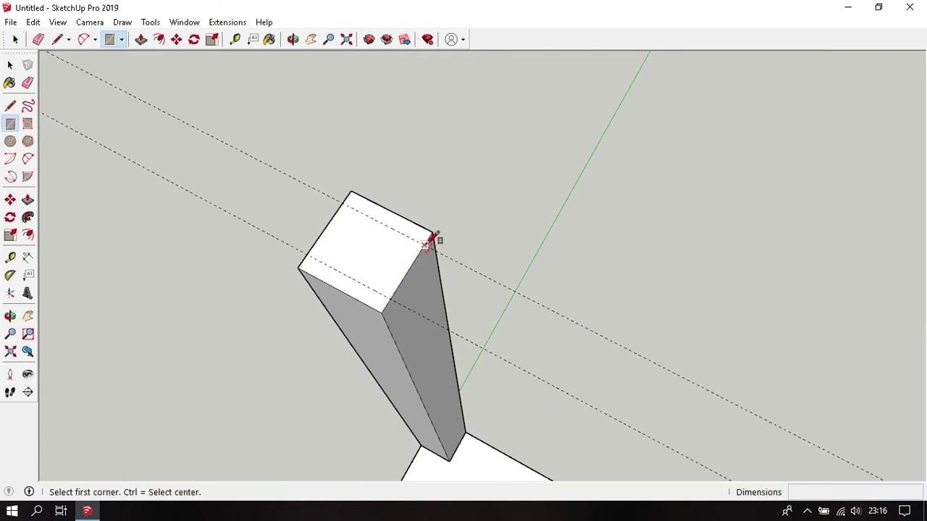
pyautogui.click(433, 233)
pyautogui.scroll(-1, 354, 242)
pyautogui.scroll(-3, 435, 290)
pyautogui.scroll(-1, 435, 280)
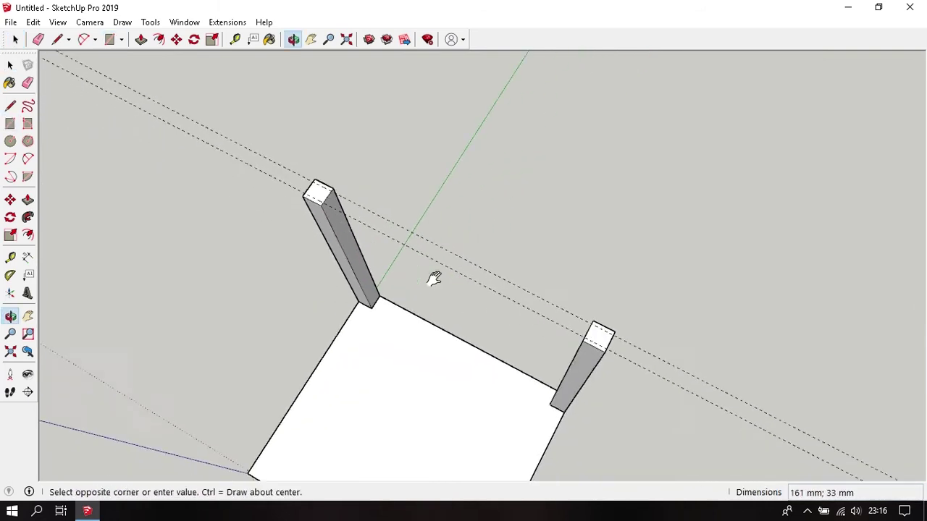
pyautogui.scroll(4, 600, 311)
pyautogui.click(586, 361)
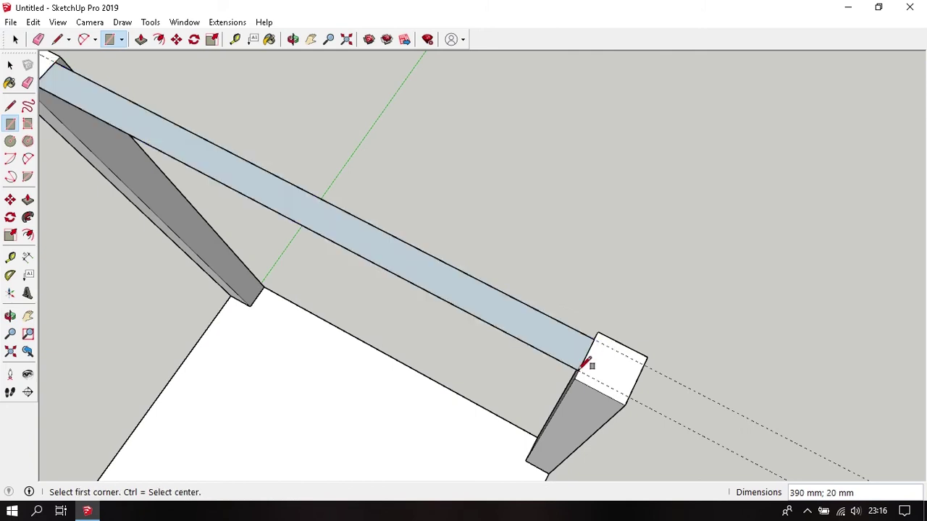
pyautogui.moveTo(586, 361)
pyautogui.mouseDown(button='middle')
pyautogui.moveTo(581, 368)
pyautogui.moveTo(572, 178)
pyautogui.moveTo(387, 181)
pyautogui.moveTo(441, 232)
pyautogui.mouseUp(button='middle')
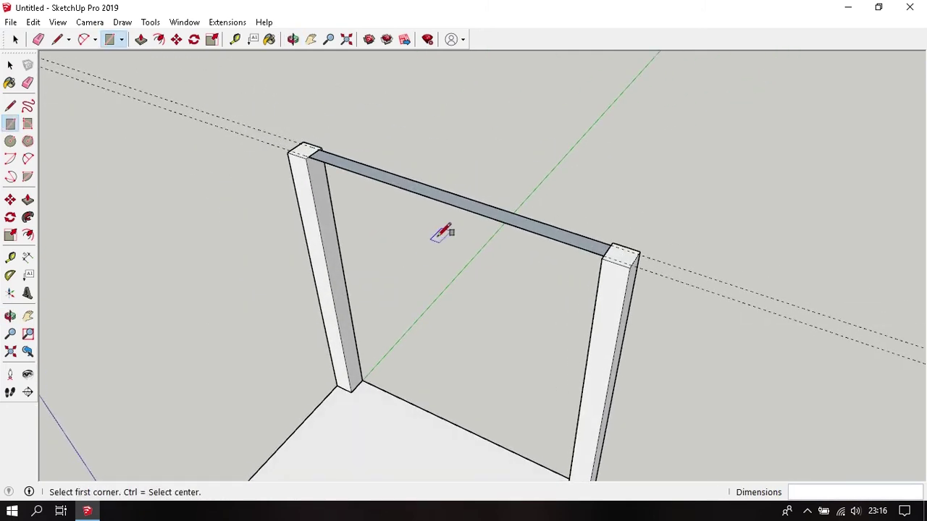
# - Push/Pull the strip 200 mm downward to form the backrest panel
pyautogui.press('p')
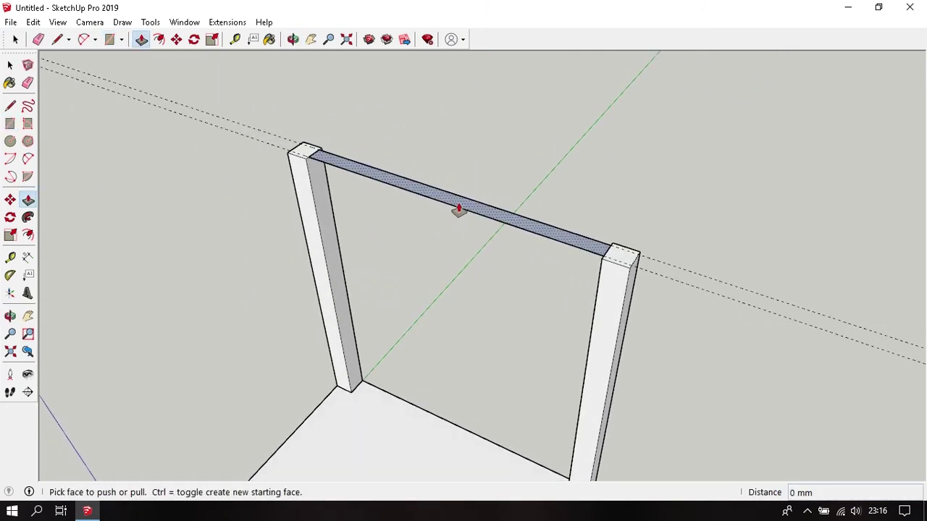
pyautogui.click(458, 210)
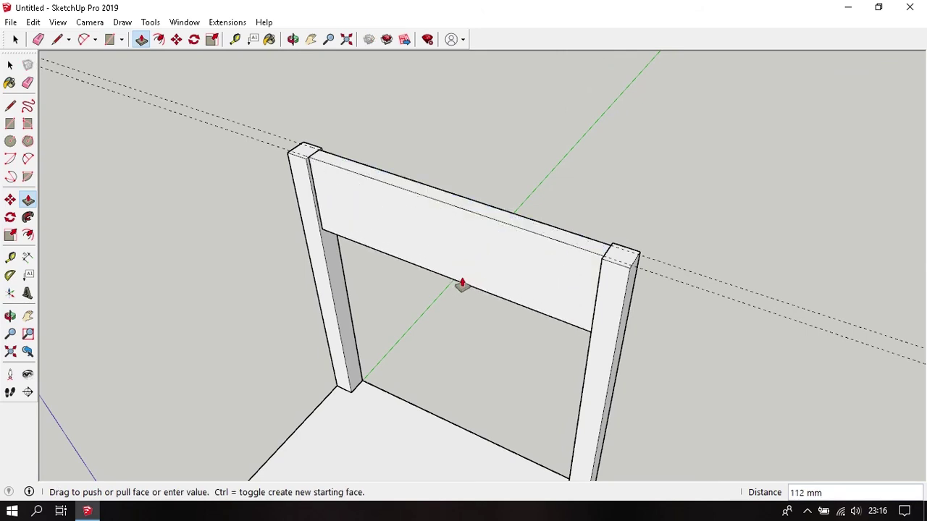
pyautogui.write('200')
pyautogui.press('Return')
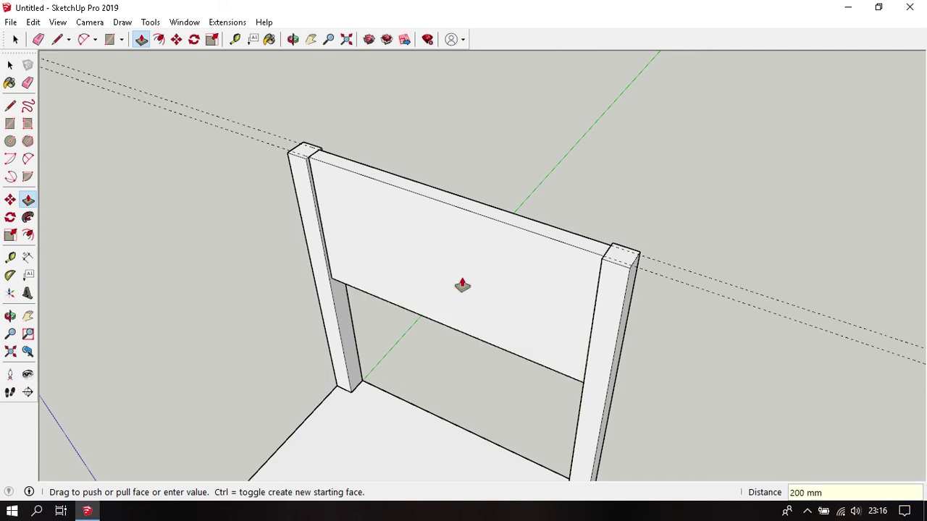
pyautogui.press('space')
# - Make the backrest panel into its own group
pyautogui.doubleClick(409, 213)
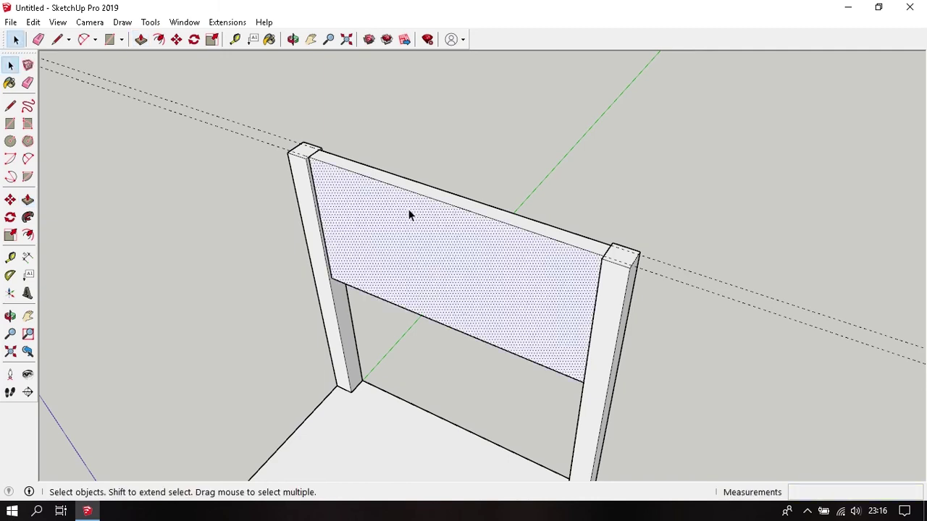
pyautogui.rightClick(409, 214)
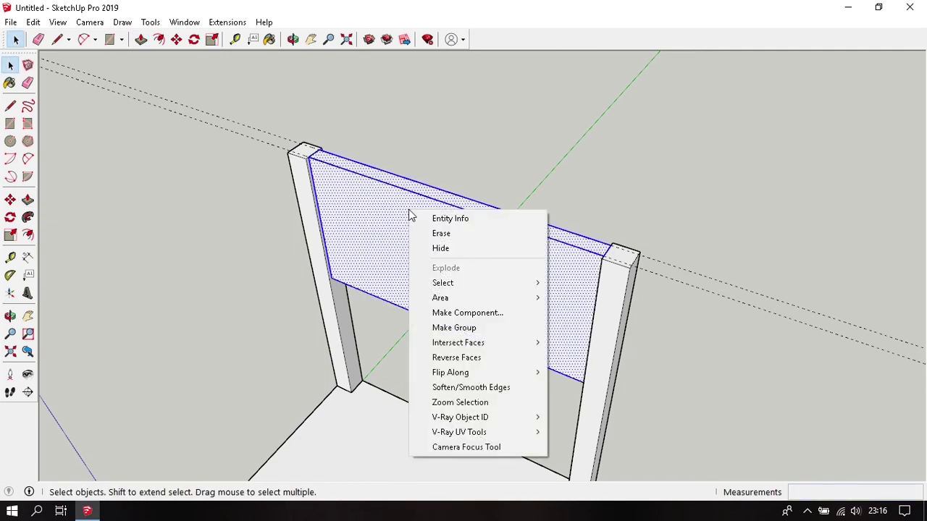
pyautogui.click(491, 331)
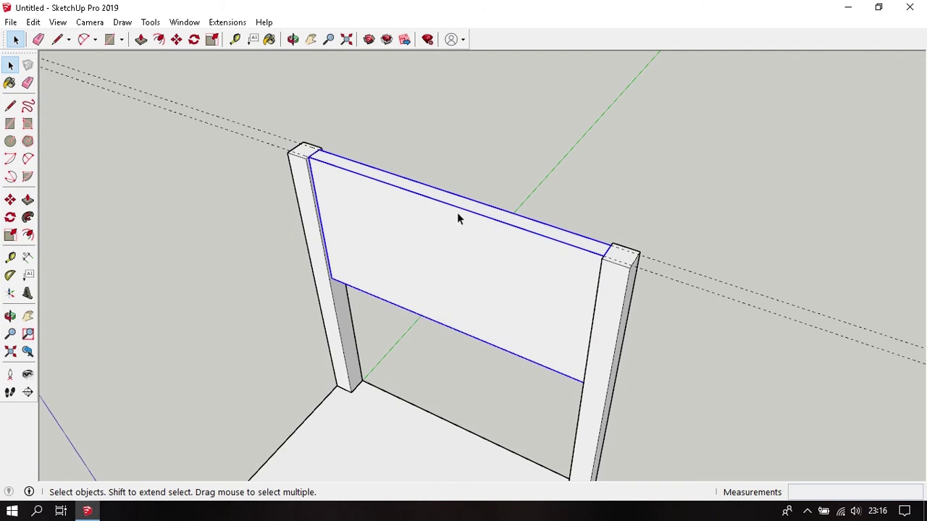
# - Move the backrest panel 5 mm down below the post tops
pyautogui.press('m')
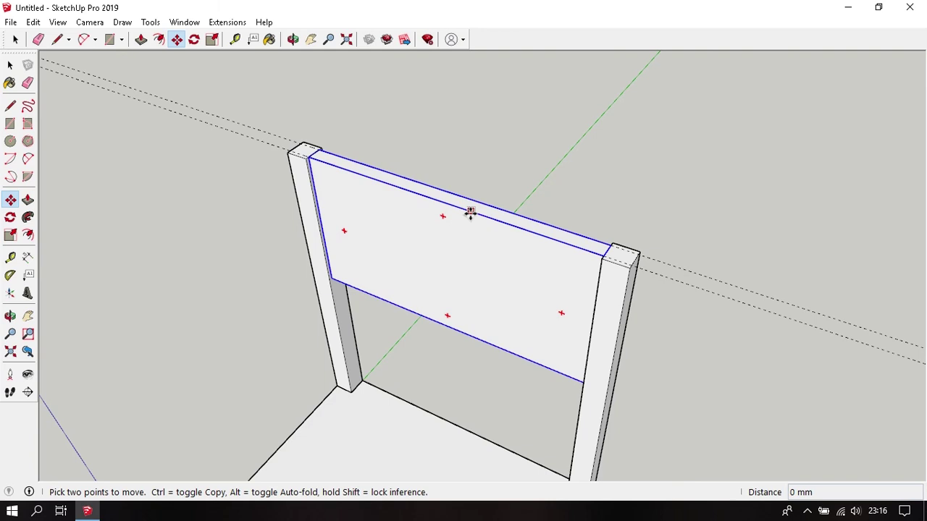
pyautogui.click(471, 211)
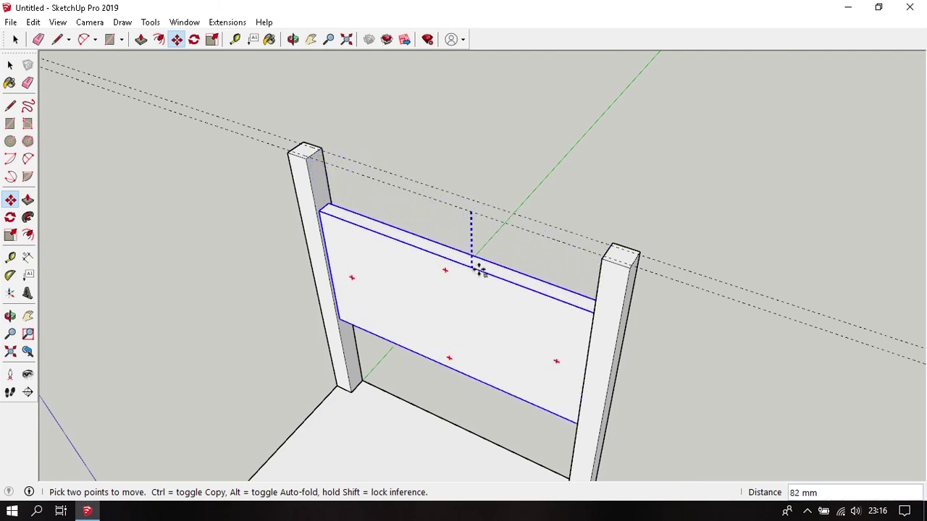
pyautogui.write('5')
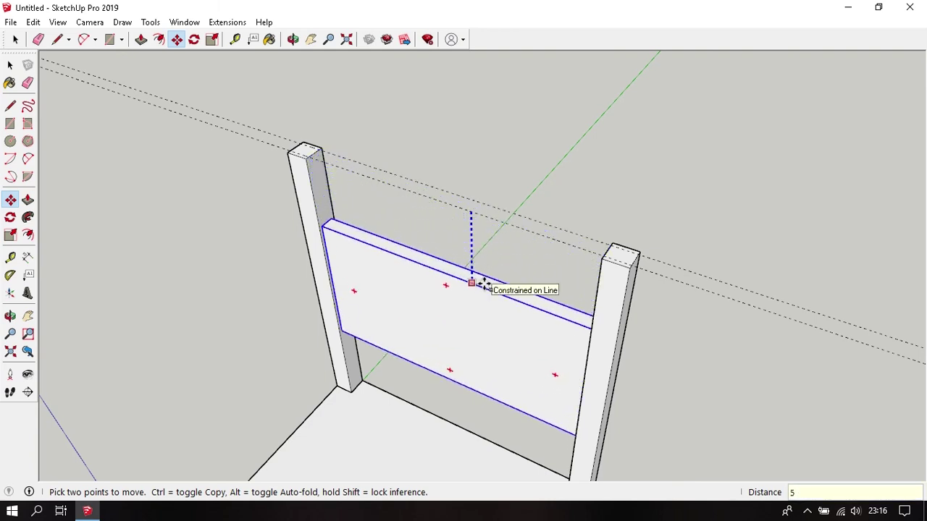
pyautogui.press('Return')
pyautogui.press('space')
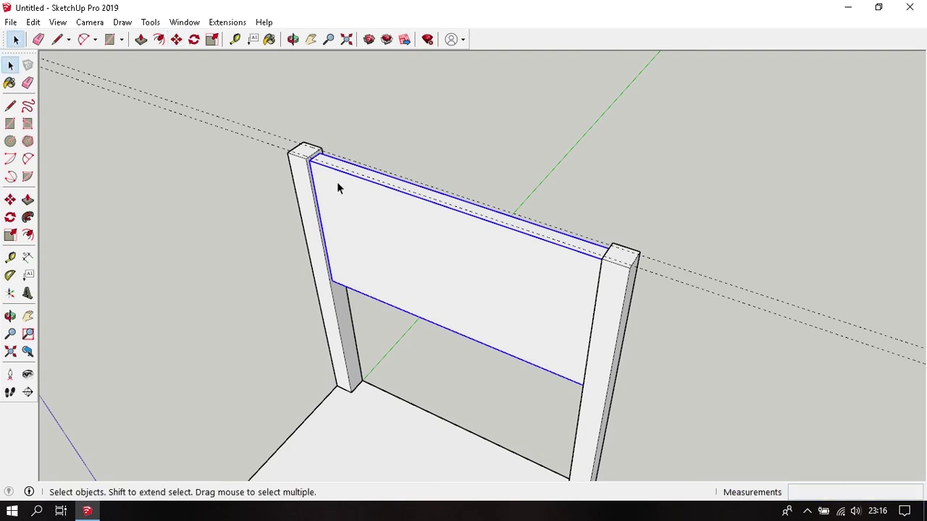
pyautogui.click(33, 21)
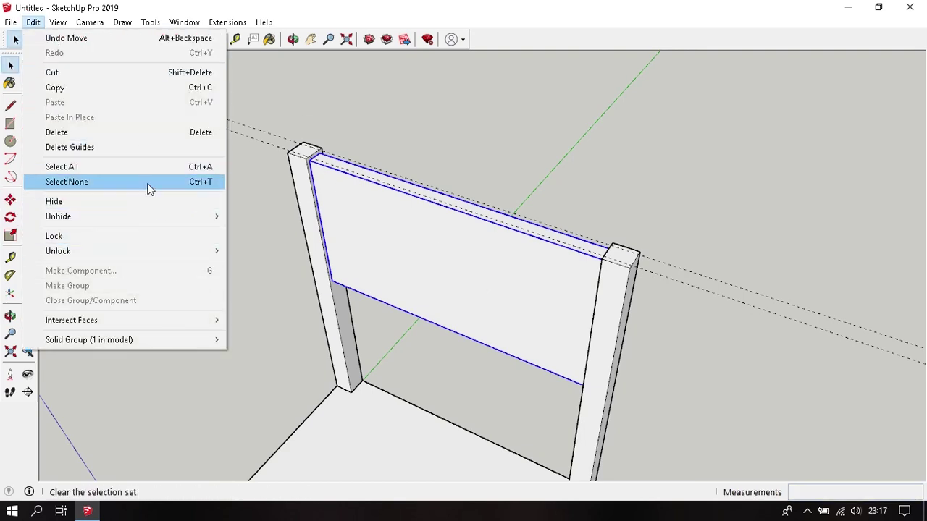
# - Delete all the guide lines from the model
pyautogui.click(131, 147)
pyautogui.scroll(-3, 453, 245)
pyautogui.moveTo(454, 245)
pyautogui.mouseDown(button='middle')
pyautogui.moveTo(715, 313)
pyautogui.moveTo(451, 315)
pyautogui.moveTo(526, 245)
pyautogui.mouseUp(button='middle')
# - From a front view, select the entire chair and make it one group
pyautogui.scroll(-2, 410, 275)
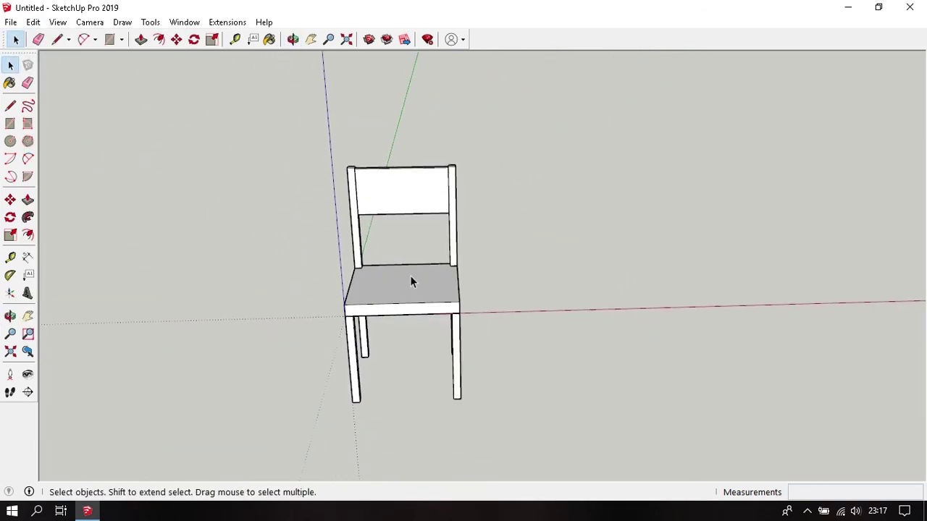
pyautogui.moveTo(410, 275)
pyautogui.mouseDown(button='middle')
pyautogui.moveTo(442, 286)
pyautogui.moveTo(406, 275)
pyautogui.mouseUp(button='middle')
pyautogui.moveTo(255, 125); pyautogui.dragTo(569, 436)
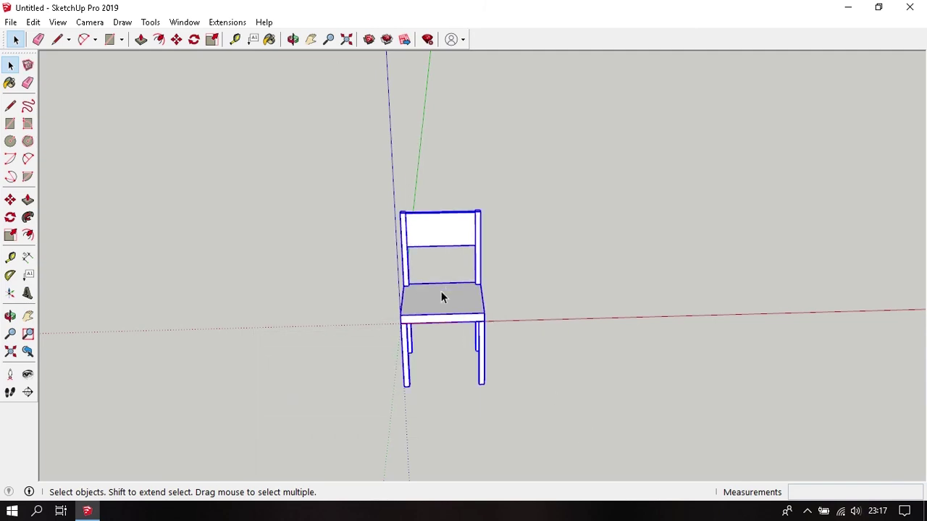
pyautogui.rightClick(441, 291)
pyautogui.click(520, 319)
pyautogui.click(558, 249)
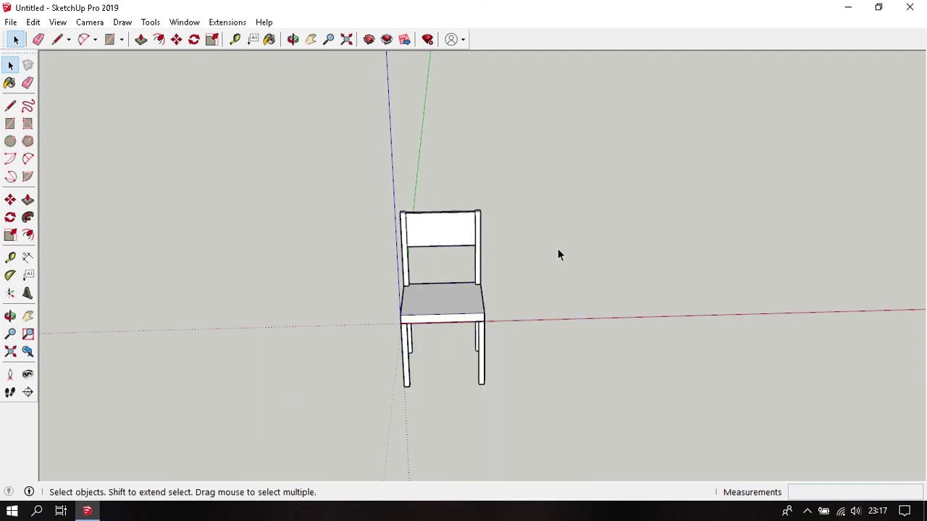